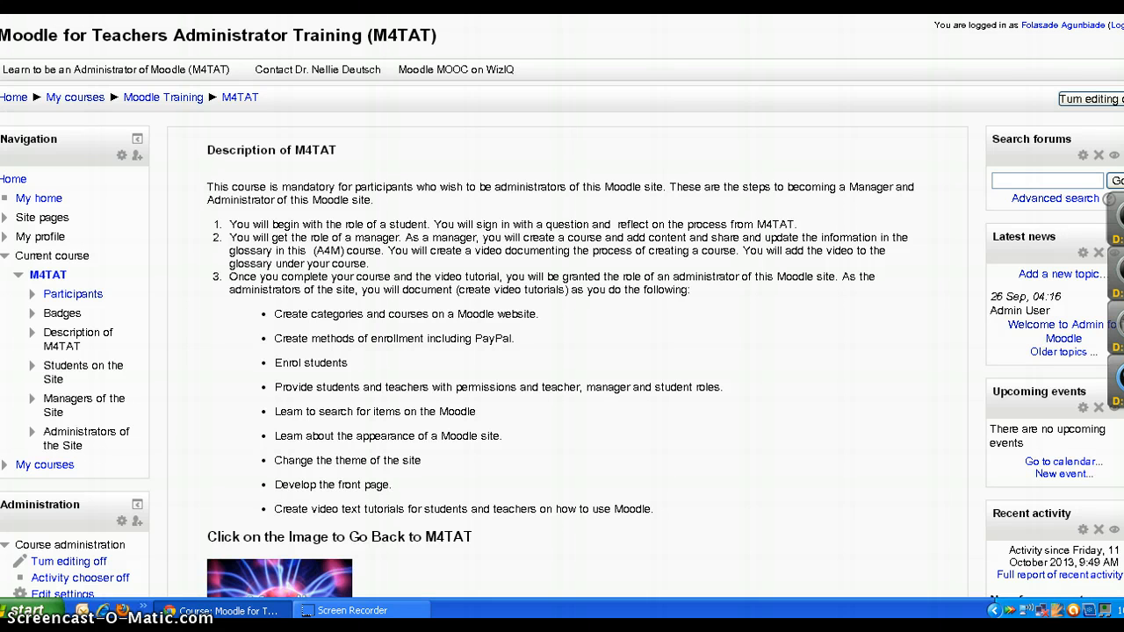
- Open the "Signing In with a Question" forum under Students on the Site and read the "My experience so far on M4TAT" discussion
click(93, 367)
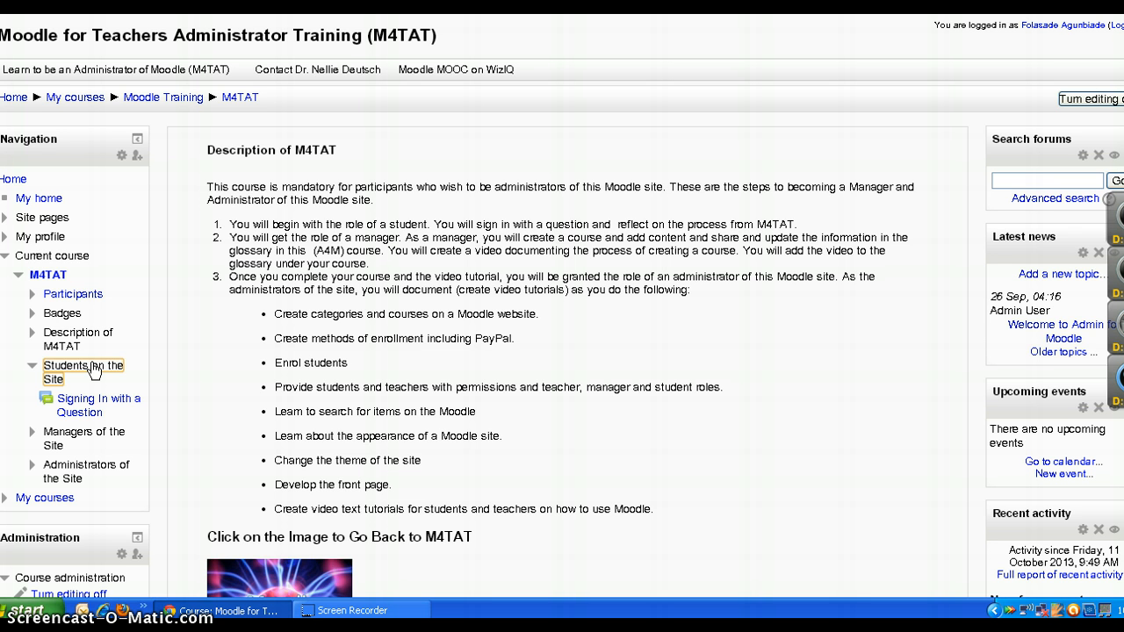
click(93, 403)
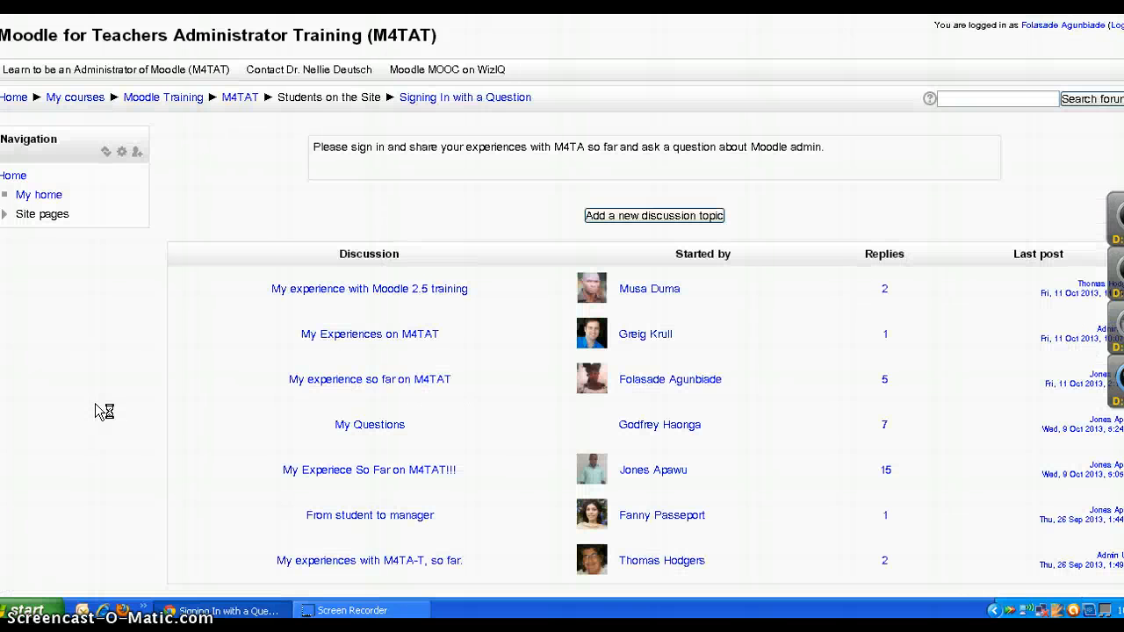
click(362, 381)
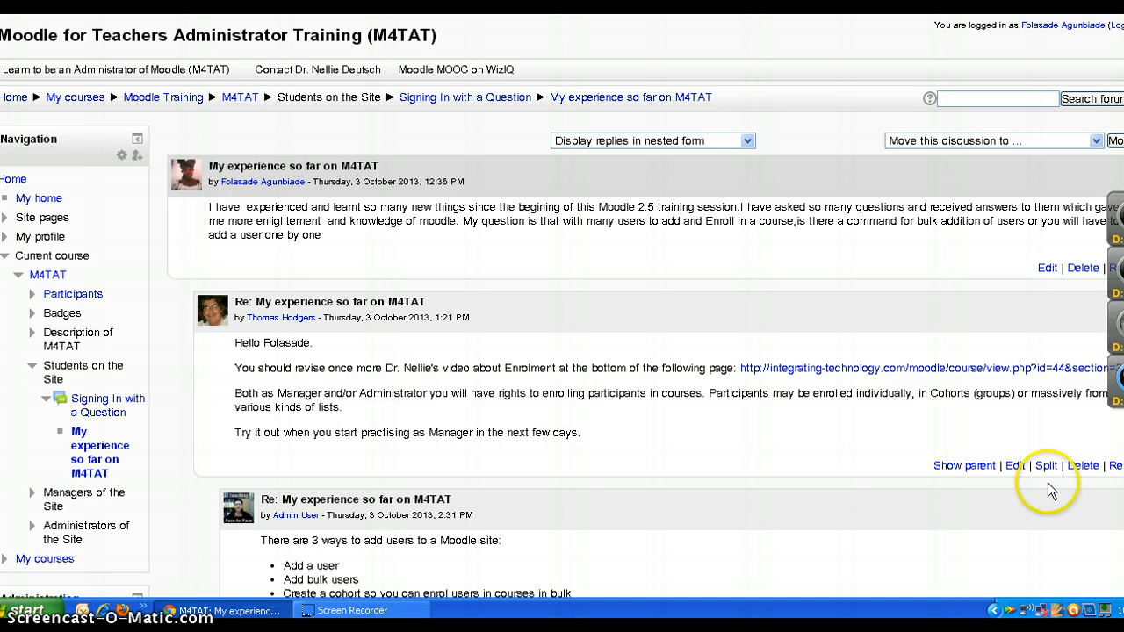
scroll(562, 351, down, 5)
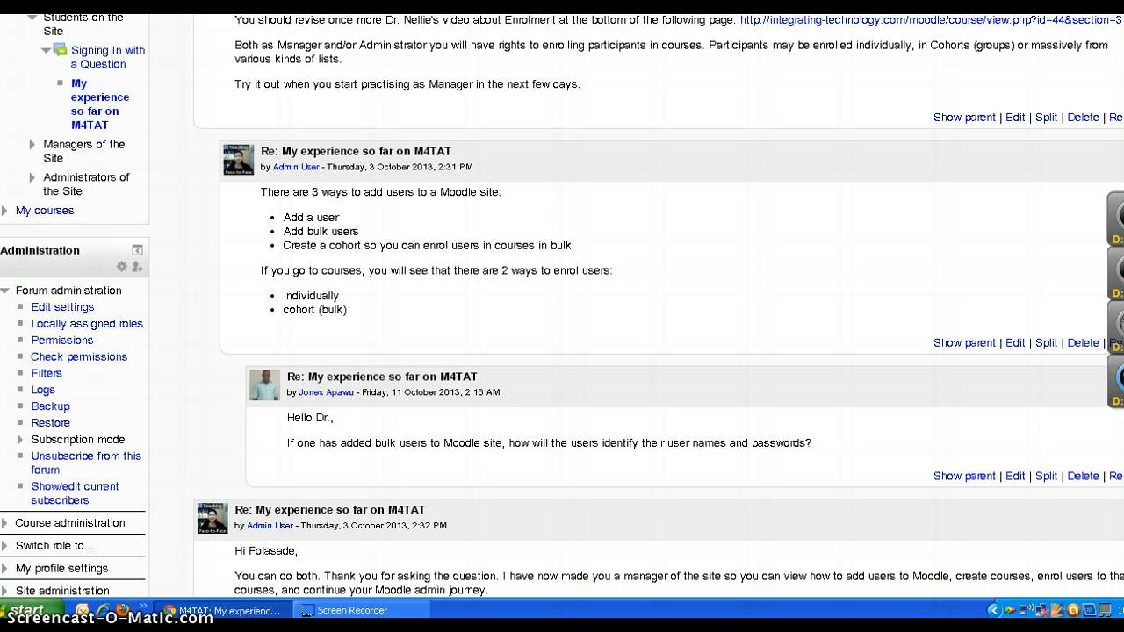
scroll(562, 351, down, 3)
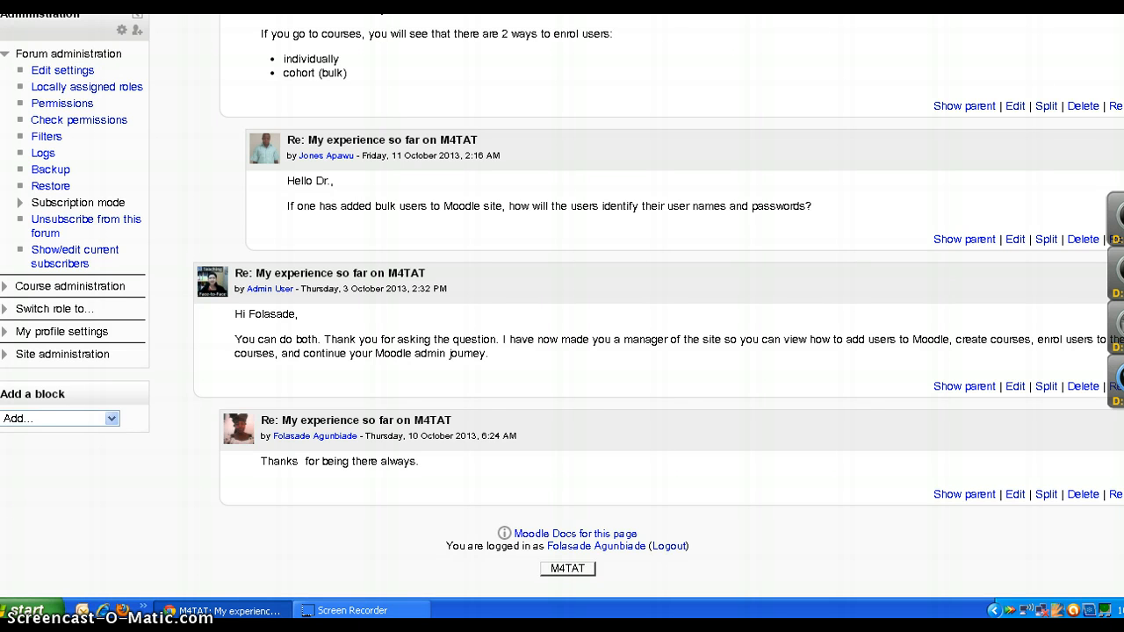
scroll(562, 307, up, 1)
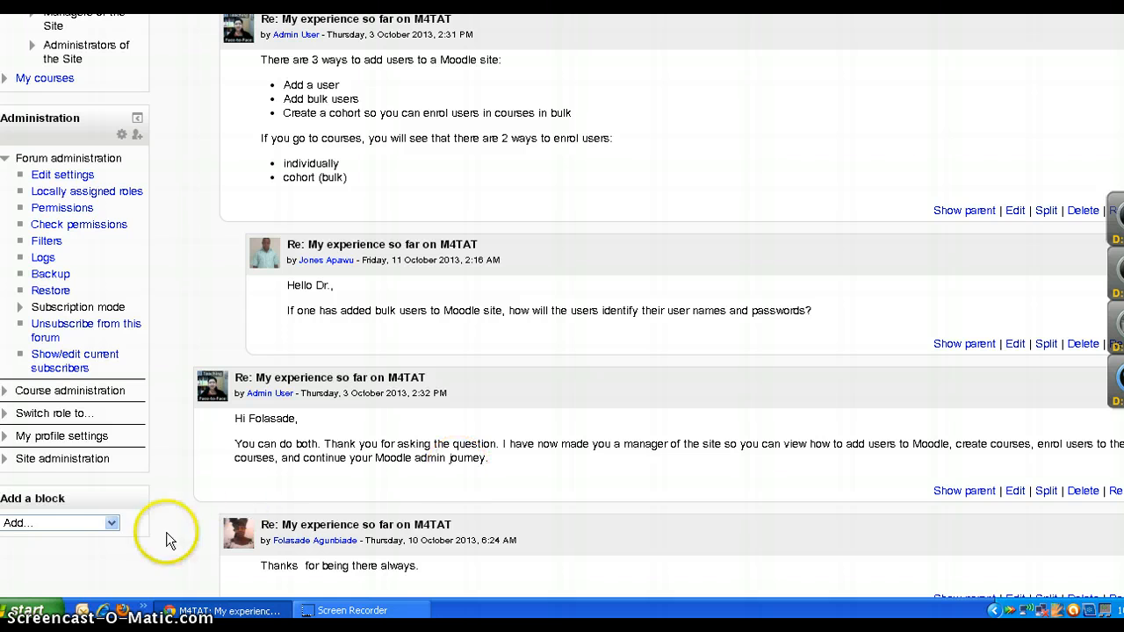
- Go to the site's course management page for adding and editing courses and start adding a new course
click(76, 460)
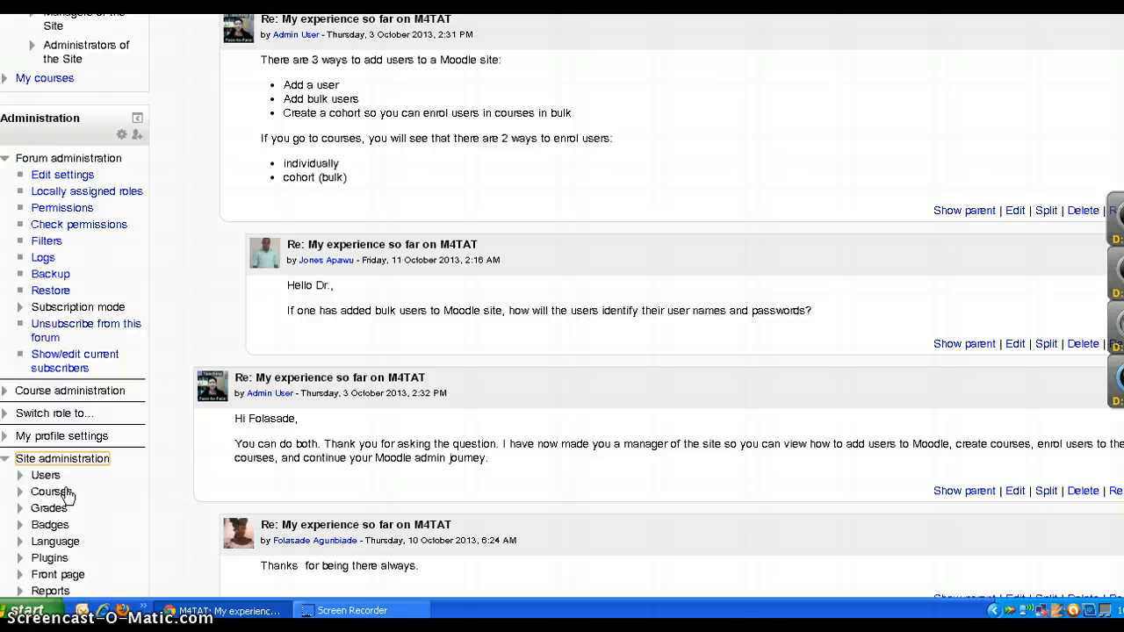
click(52, 492)
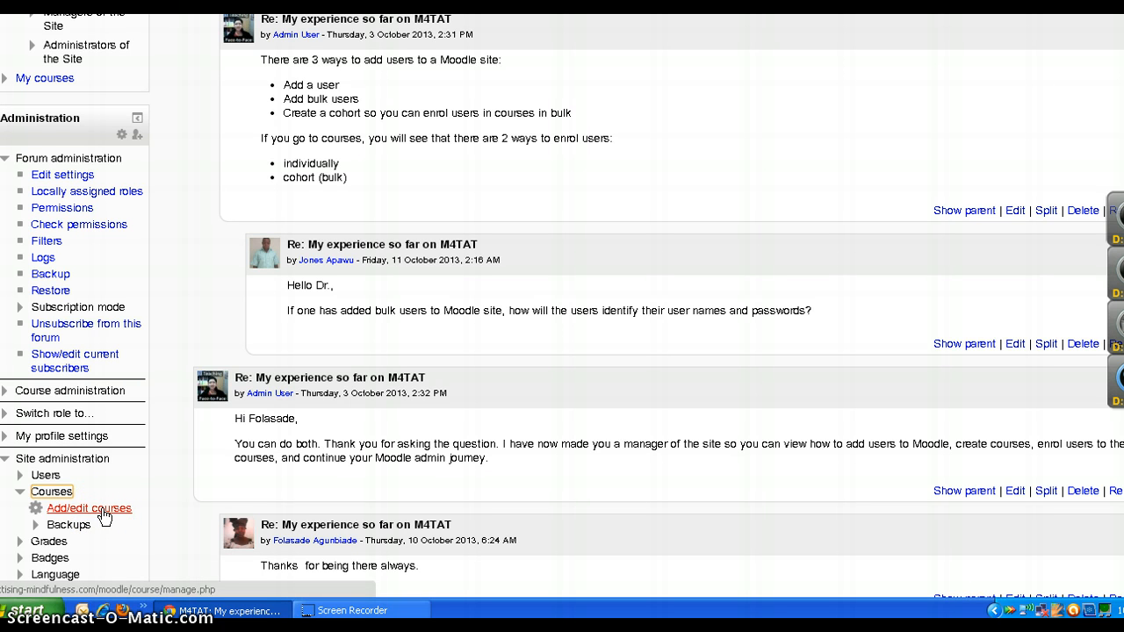
click(104, 515)
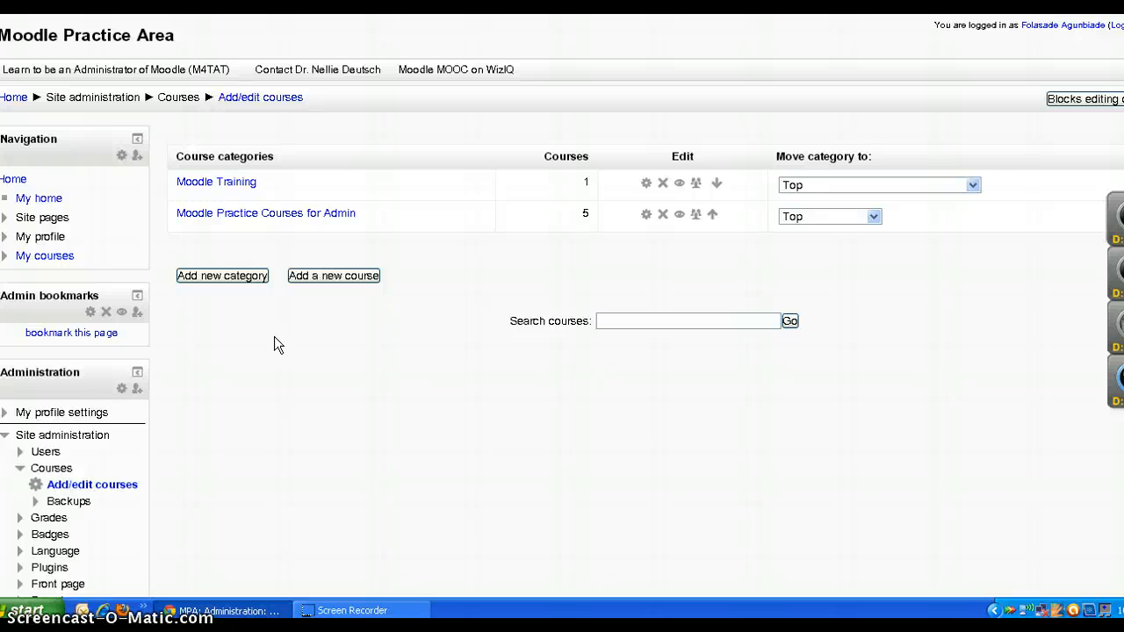
click(337, 278)
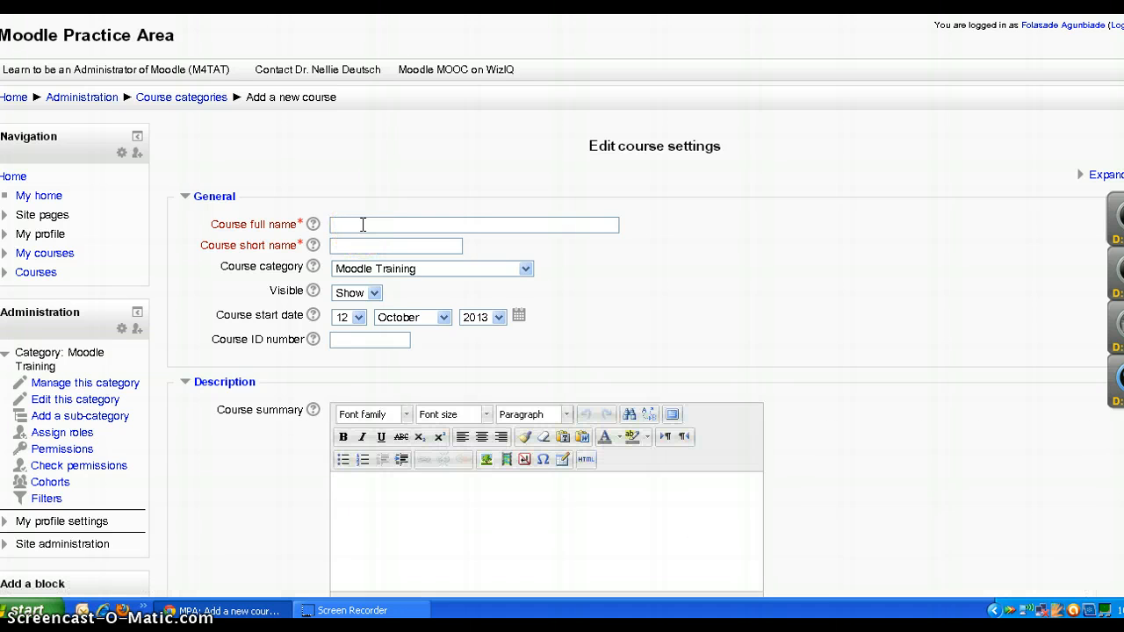
- Enter "Data communication and computer networks" as the course full name and "cse506" as its short name
click(363, 225)
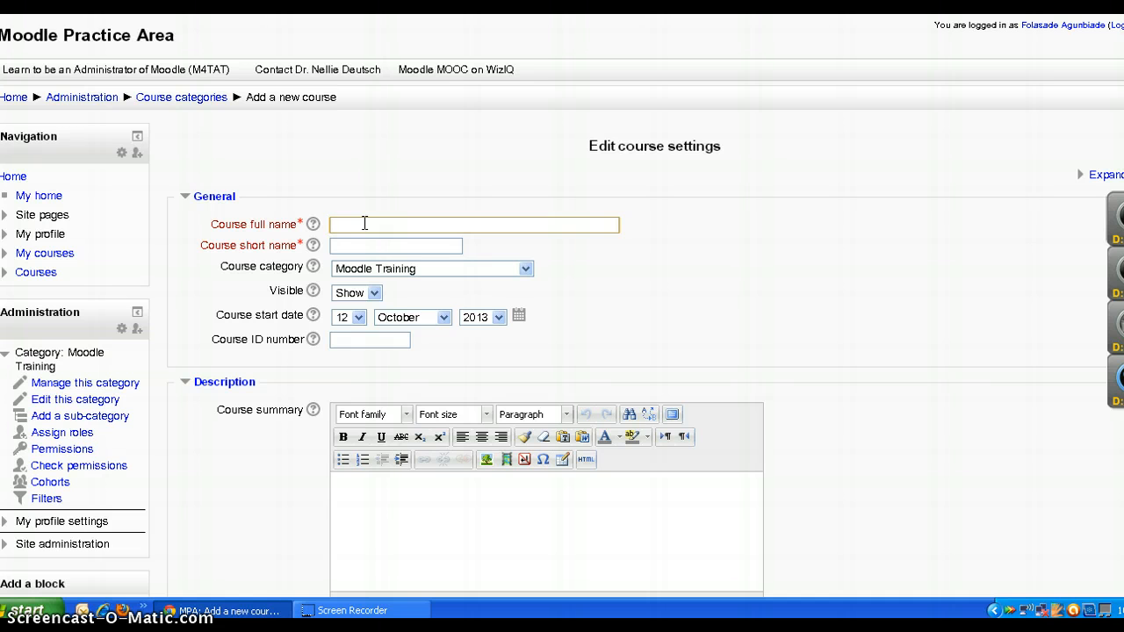
text(Data communication)
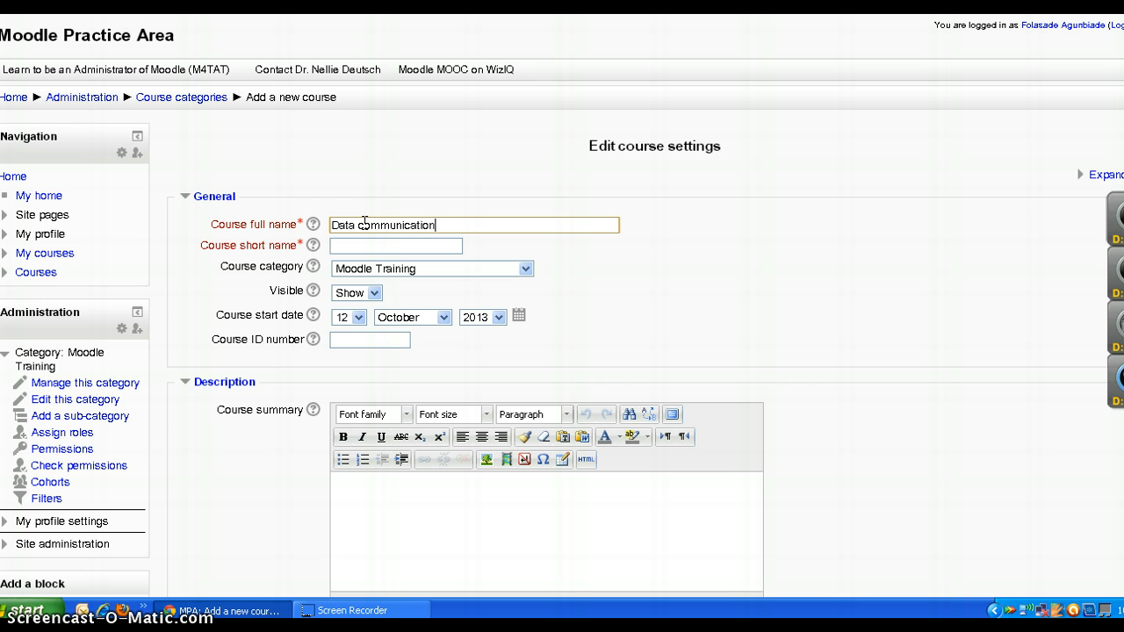
text( and computer networks)
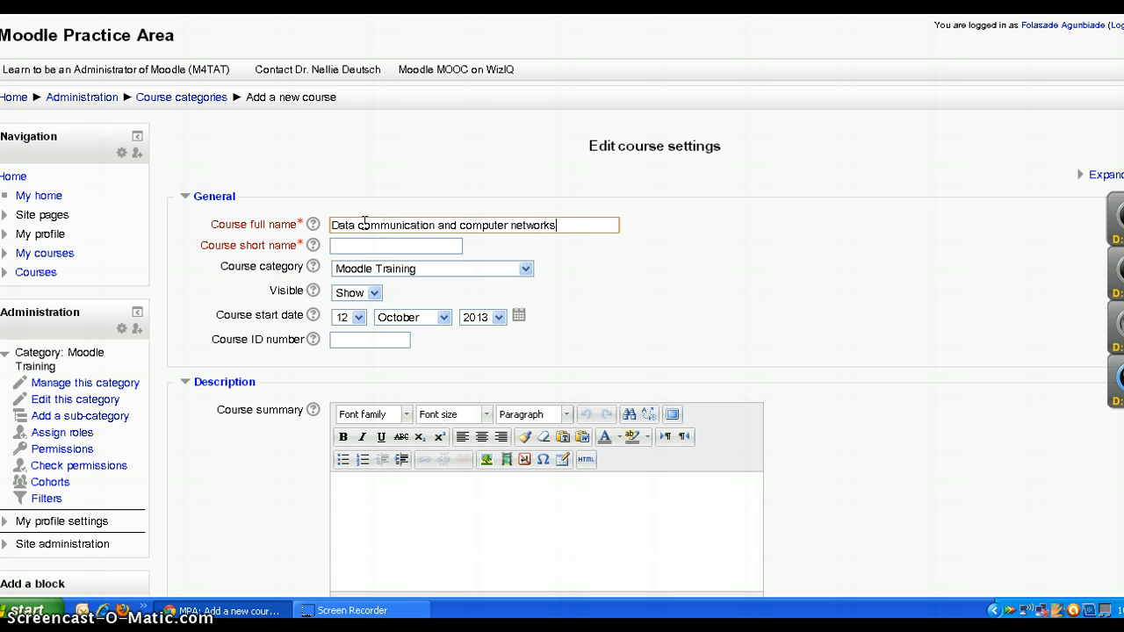
click(370, 245)
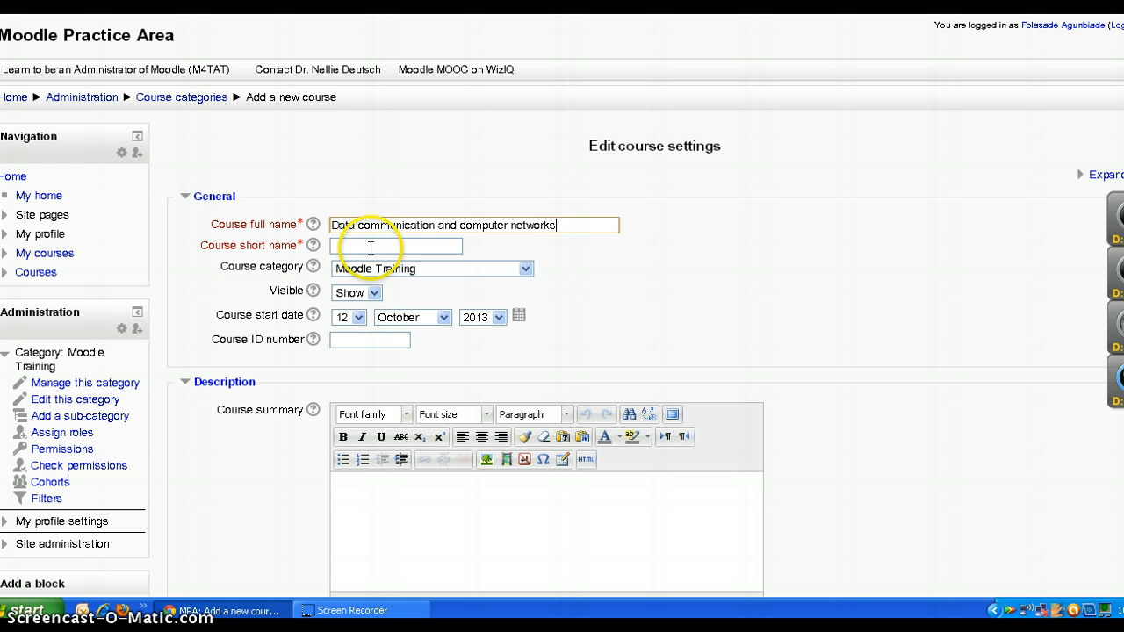
click(371, 246)
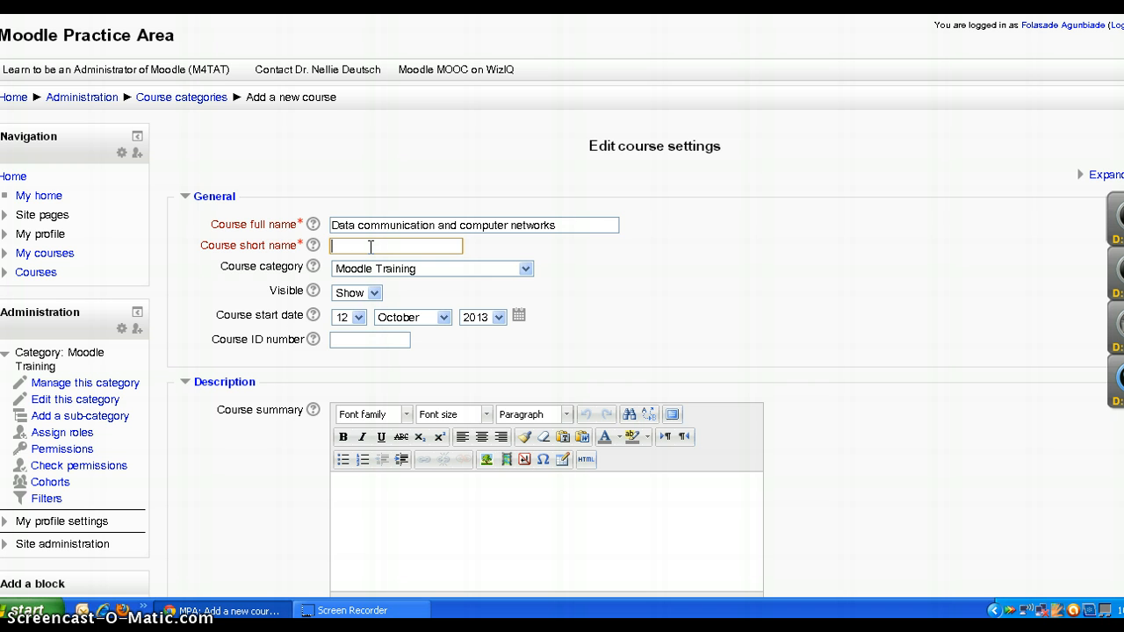
text(cse506)
click(382, 253)
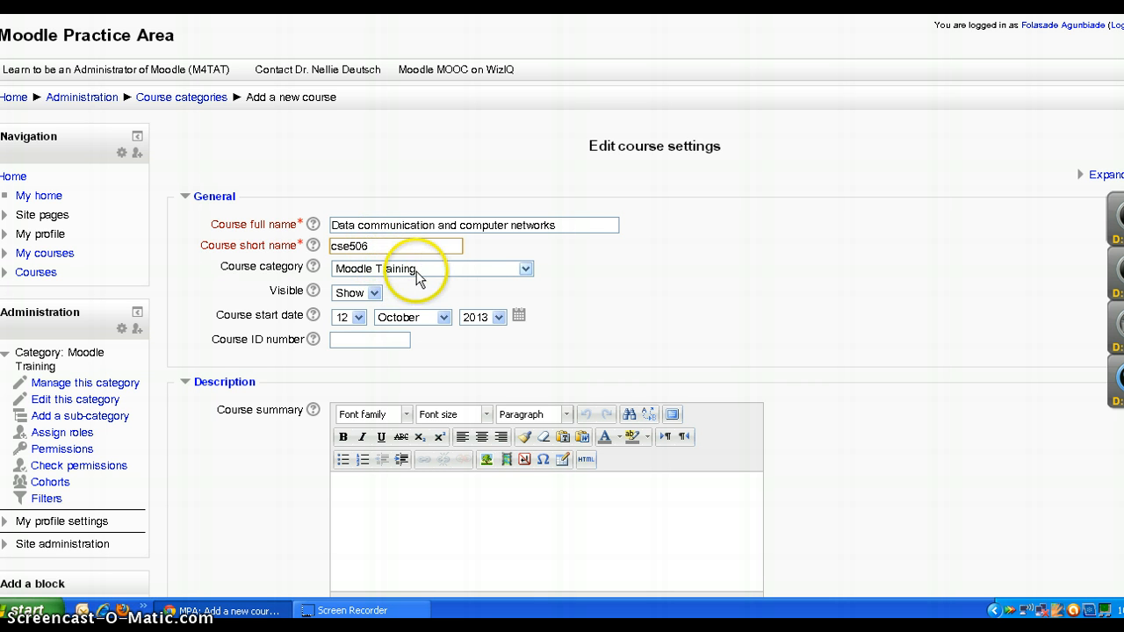
- Review the available course category and visibility options, keeping Moodle Training and Show
click(525, 269)
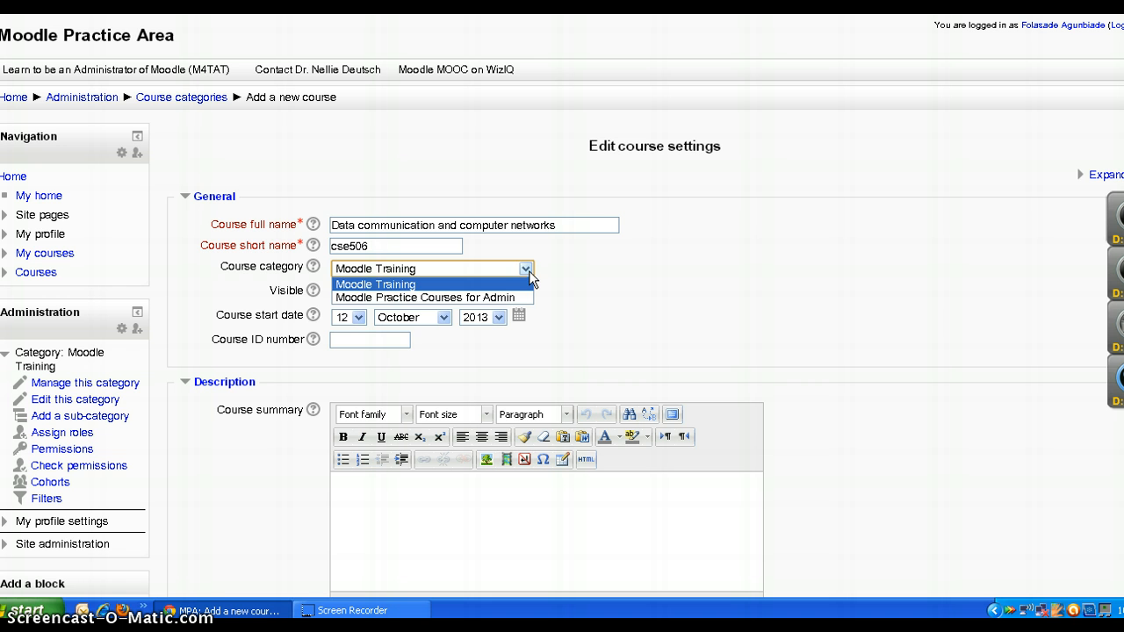
click(527, 272)
click(527, 271)
click(507, 271)
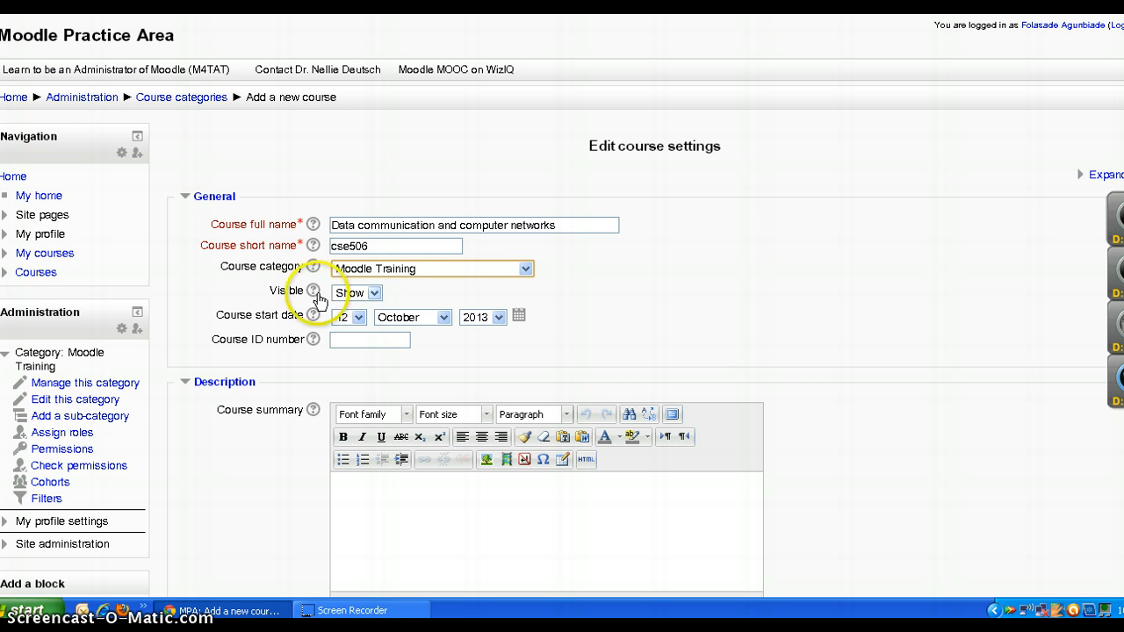
click(376, 295)
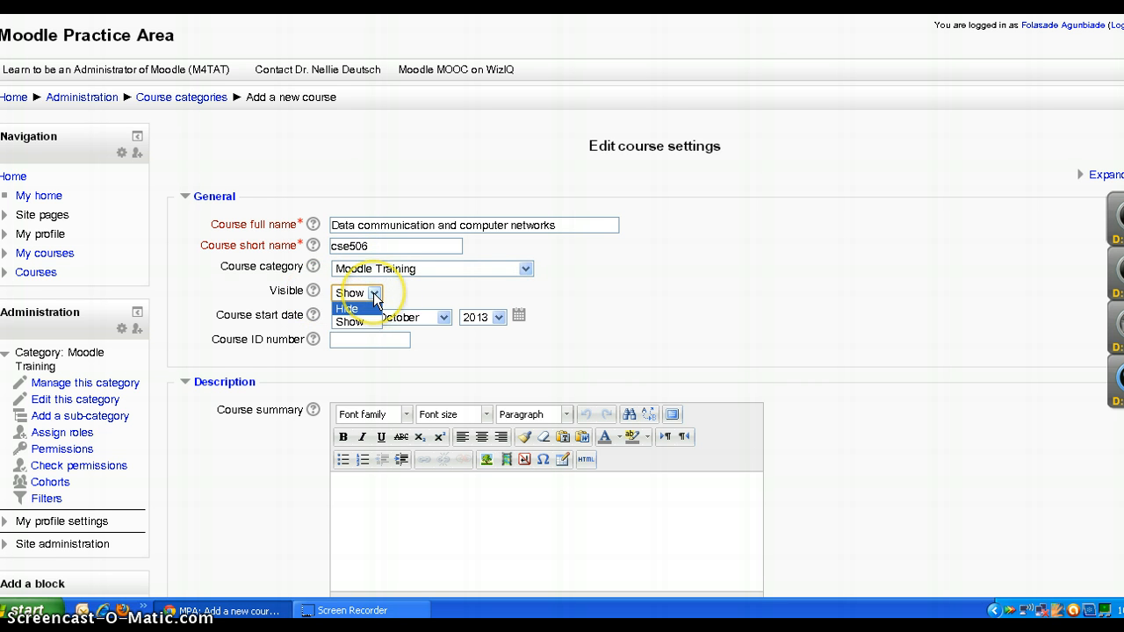
click(376, 295)
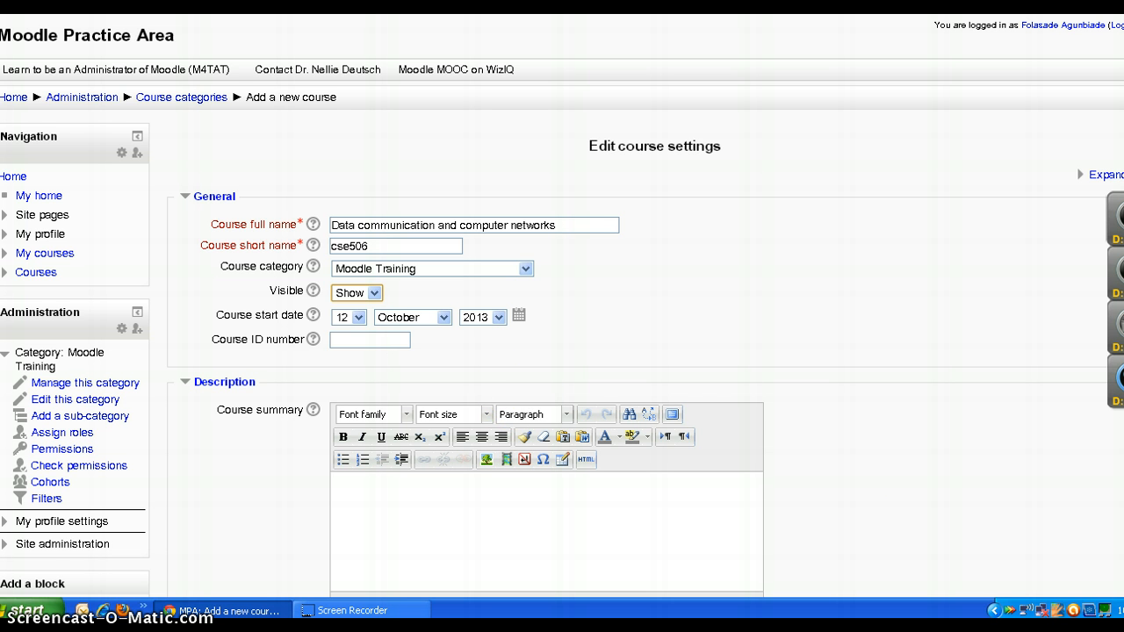
- Enter course summary "computer based communication refers to the movement of data and information generated by computers from one location to another via various types of communication lines."
scroll(980, 575, down, 3)
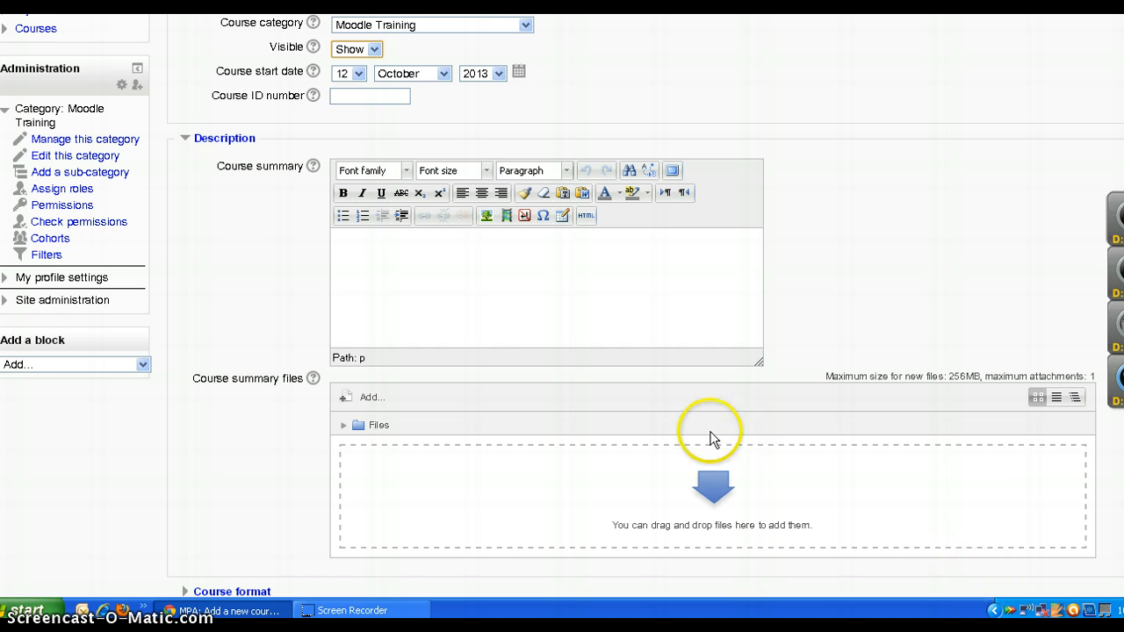
click(389, 242)
text(comp)
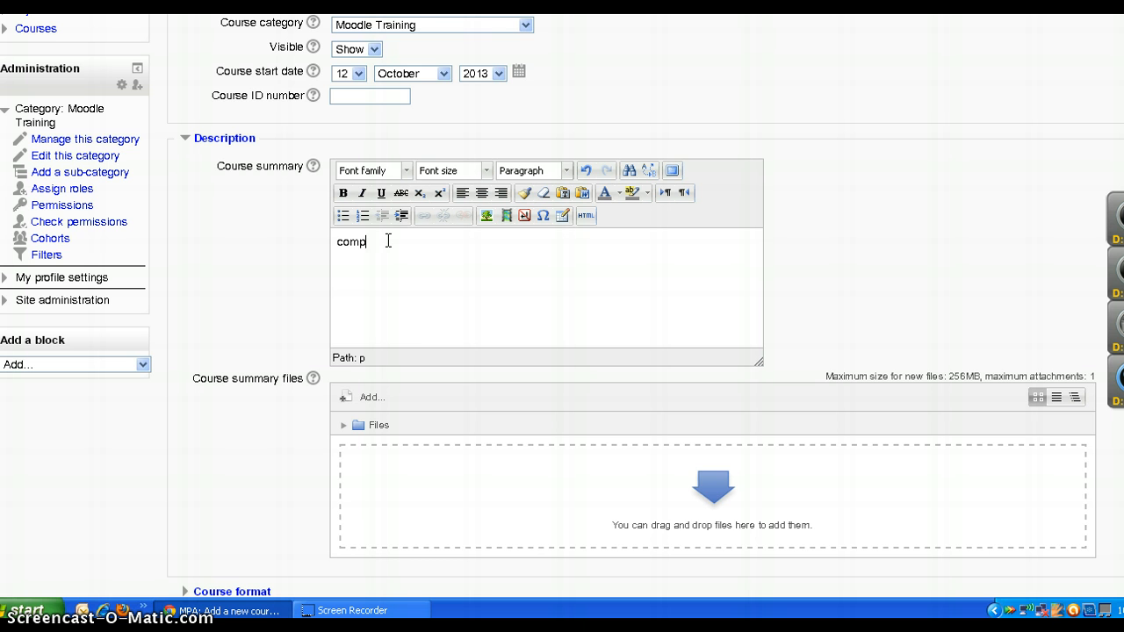
text(uter based communication)
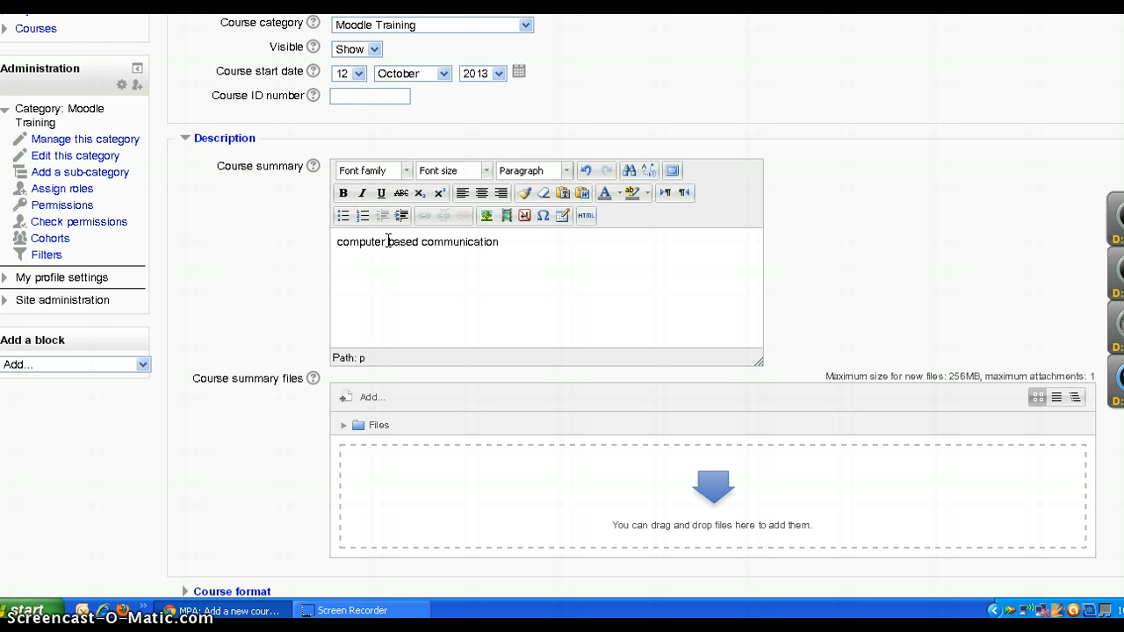
text( refers to the movement)
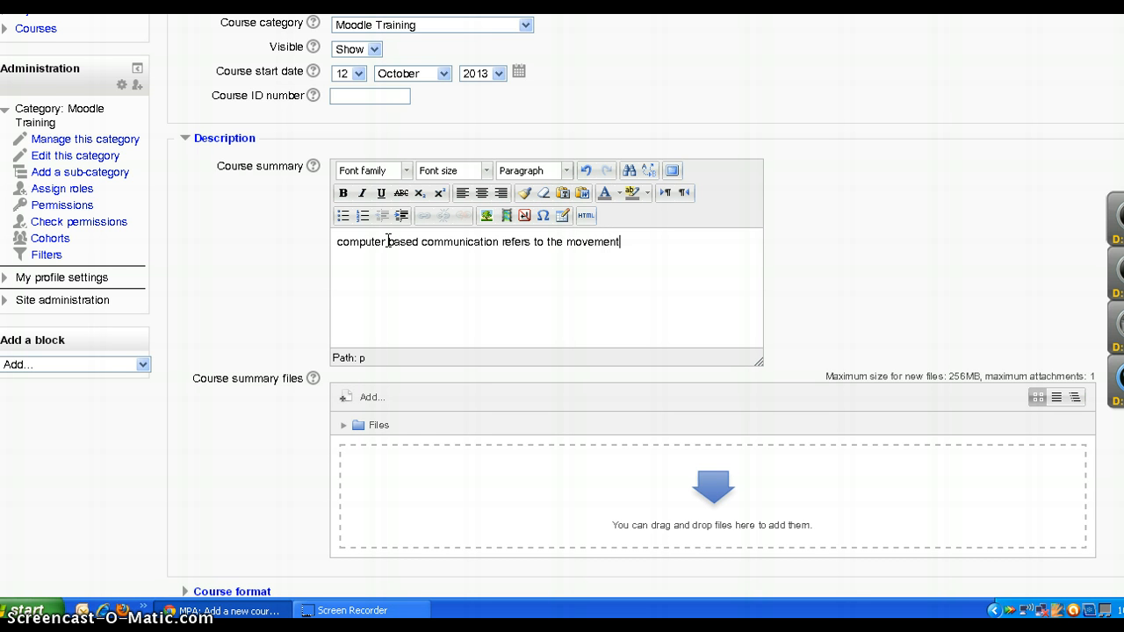
text( of data and informat)
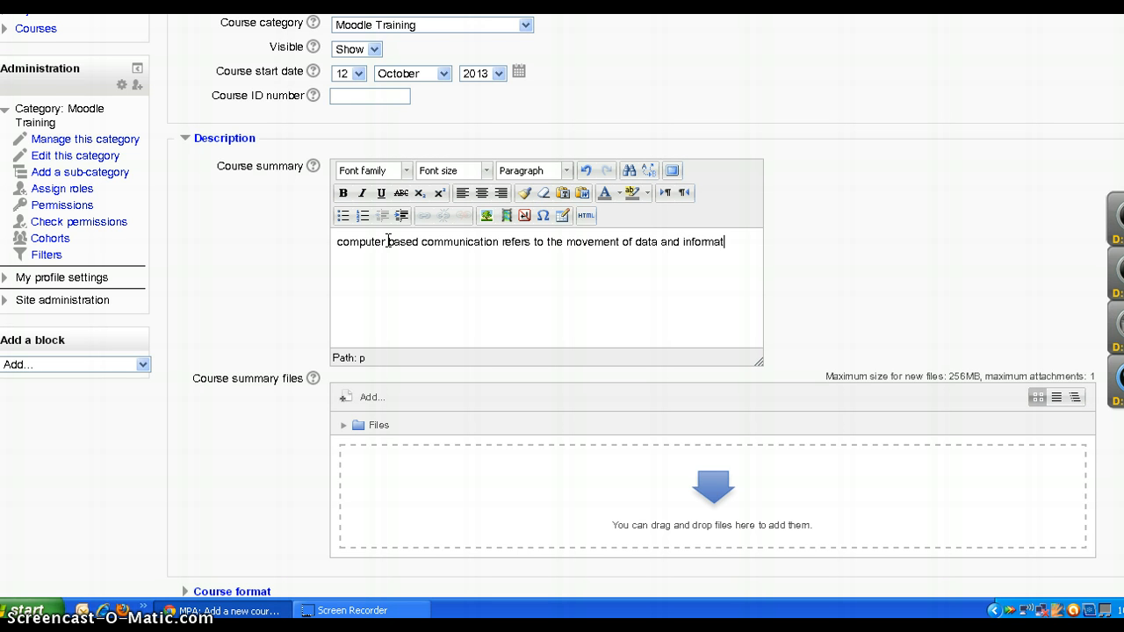
text(ion)
text( generated by com)
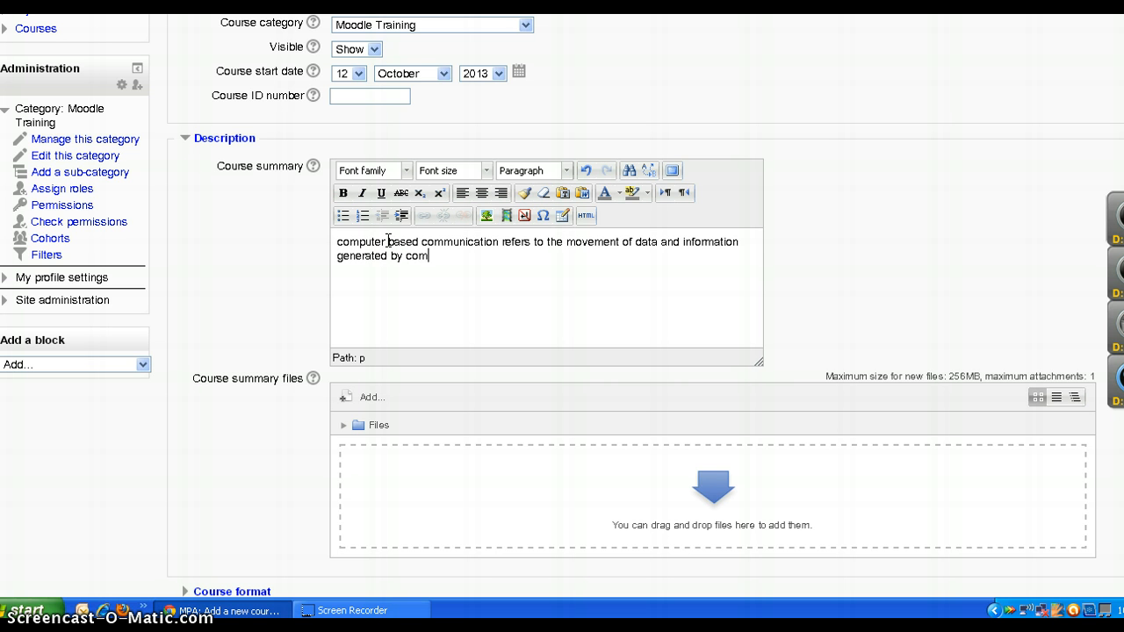
text(puters from one location)
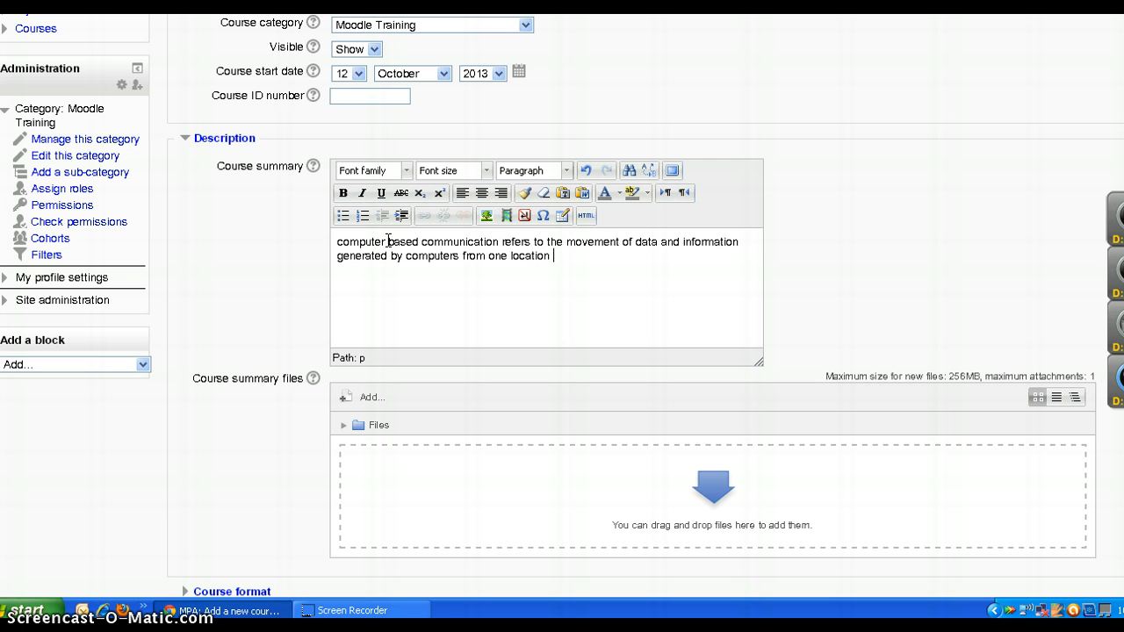
text( to another)
text(via various ty)
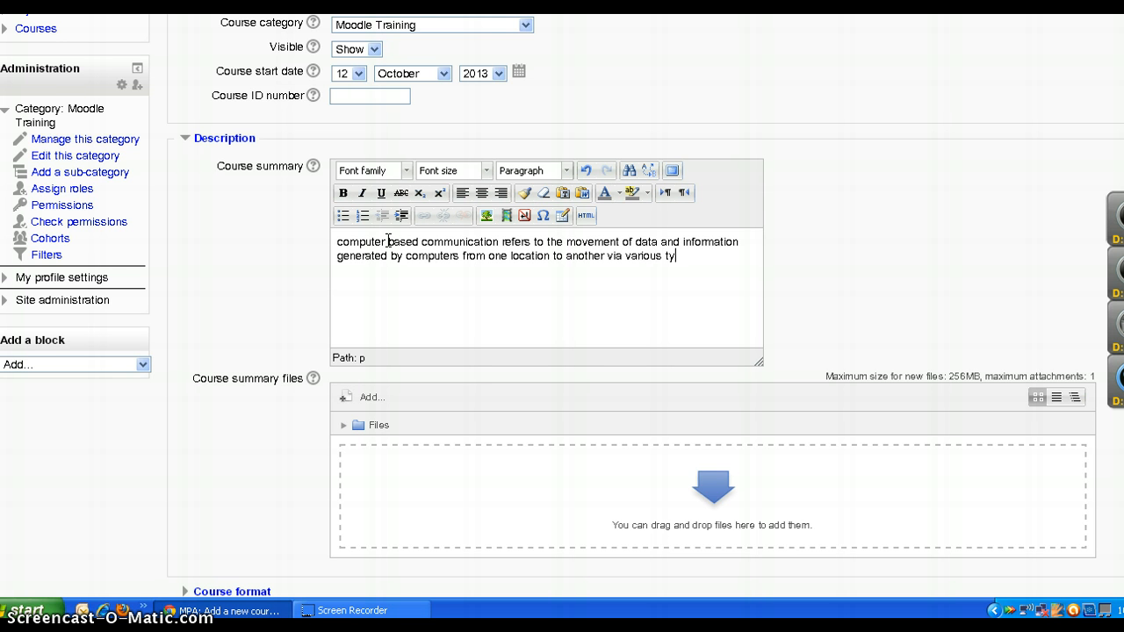
text(pes of communication li)
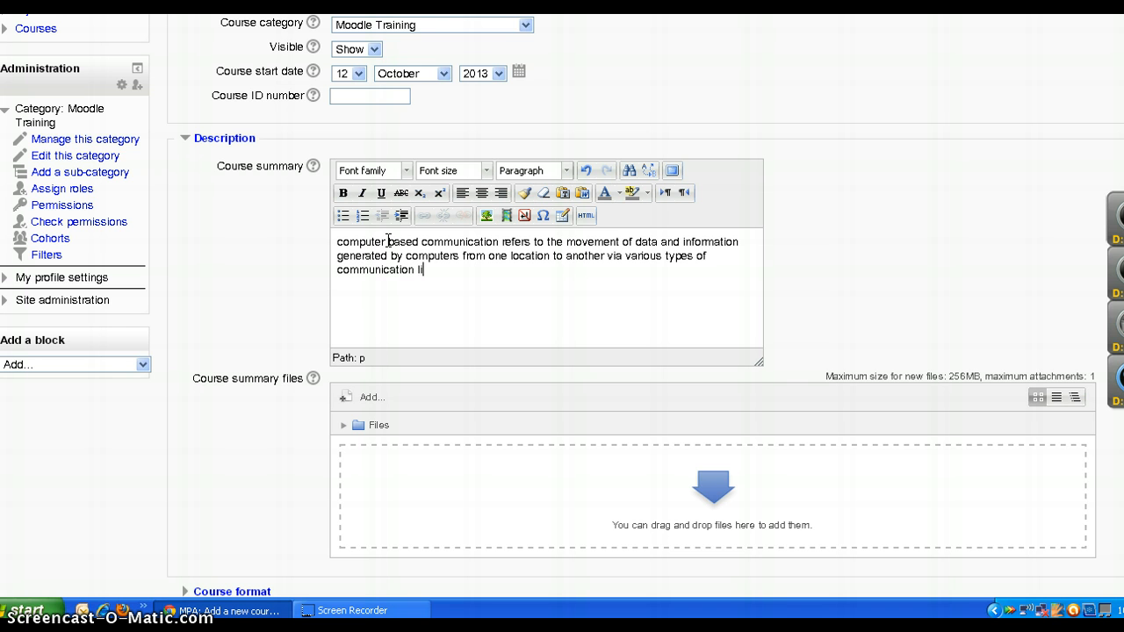
text(nes.)
click(395, 271)
scroll(1104, 608, down, 2)
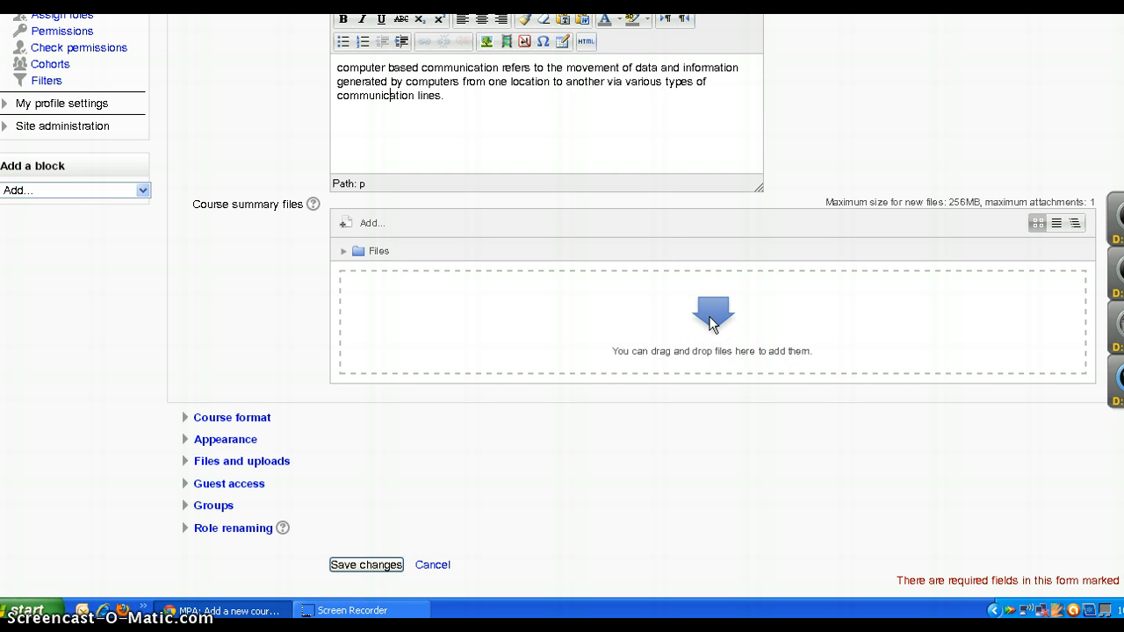
click(660, 318)
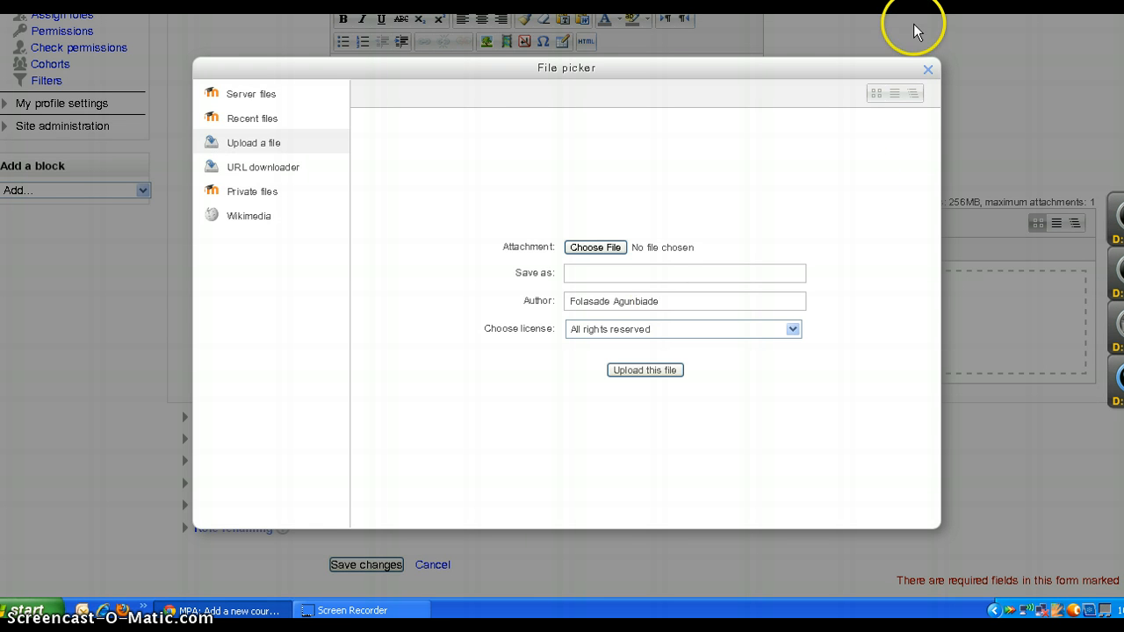
scroll(913, 31, down, 2)
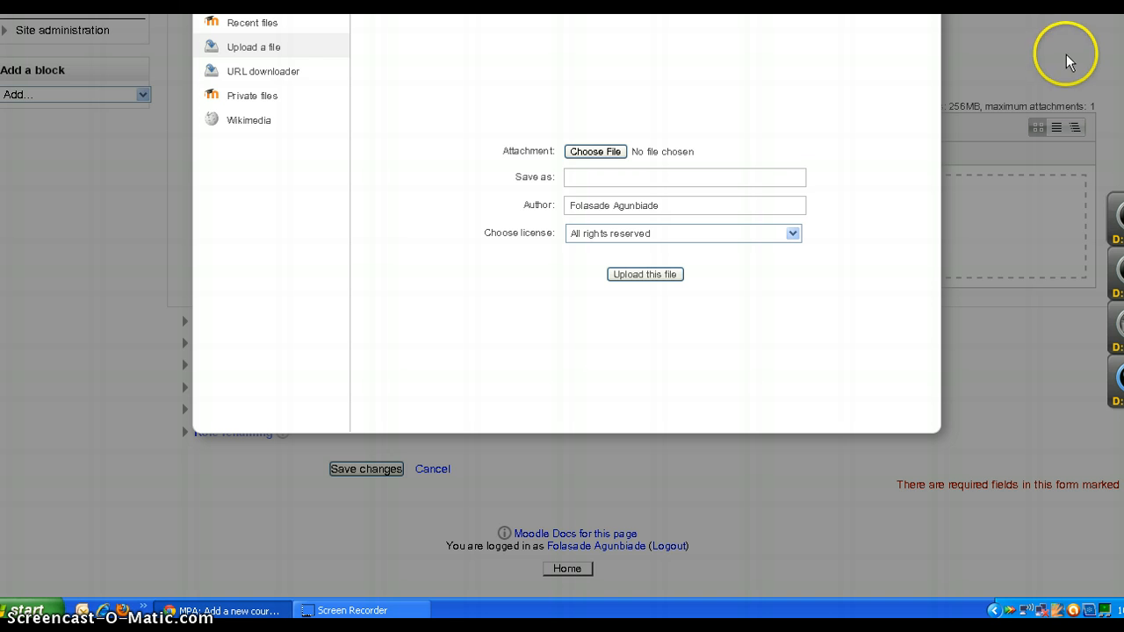
scroll(1067, 60, up, 1)
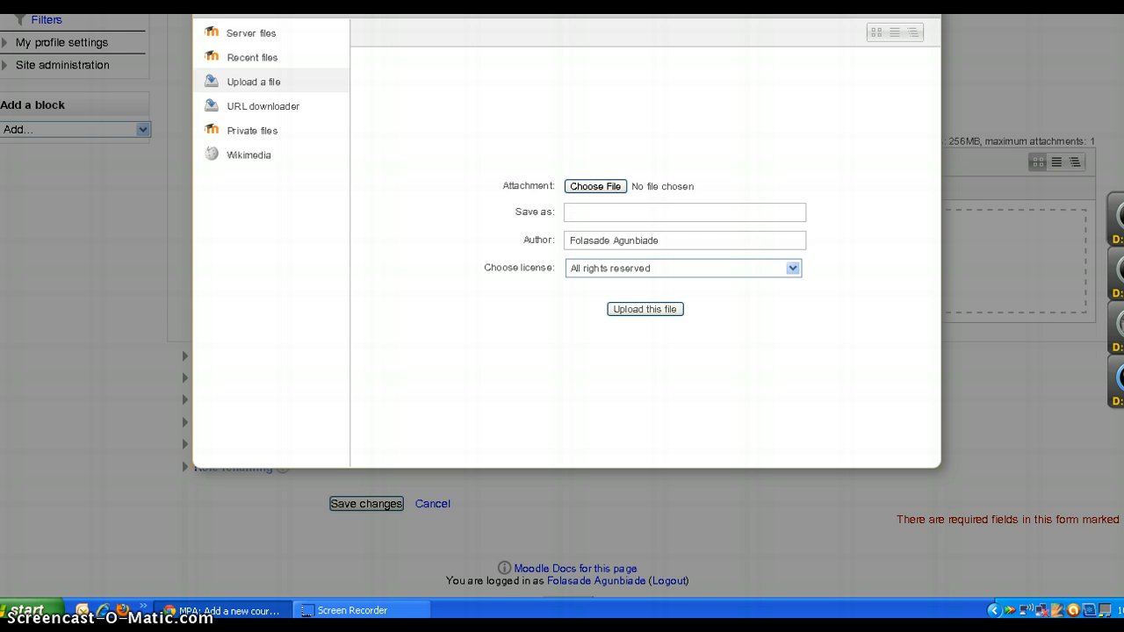
scroll(913, 131, up, 3)
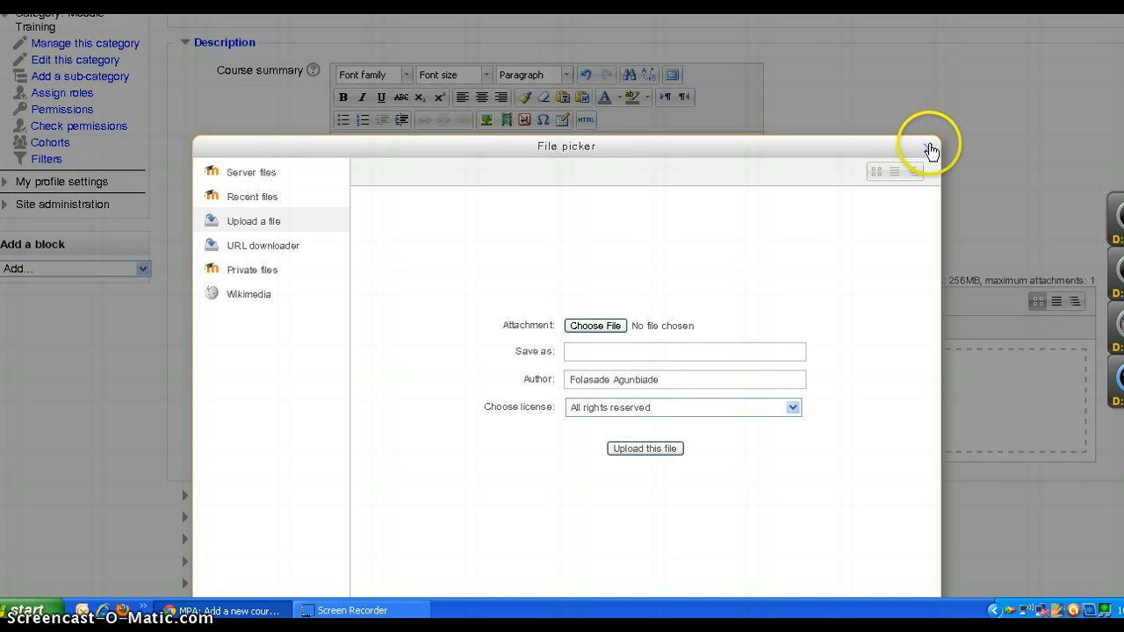
click(931, 150)
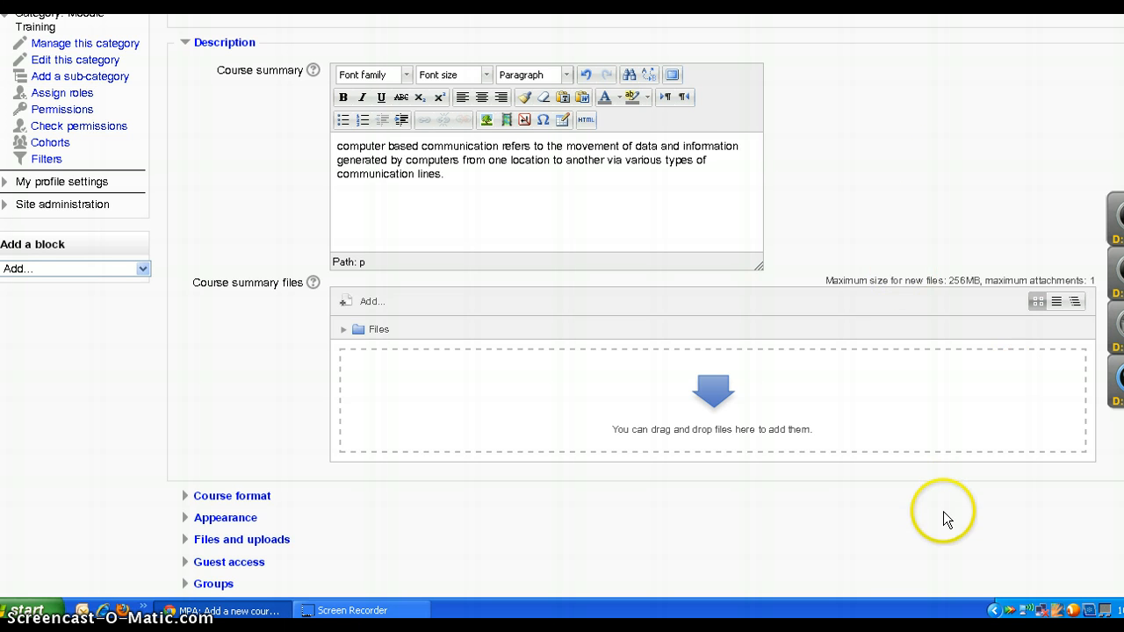
- Open the course format settings, choose Topics format and keep the number of sections at 10
scroll(562, 307, down, 4)
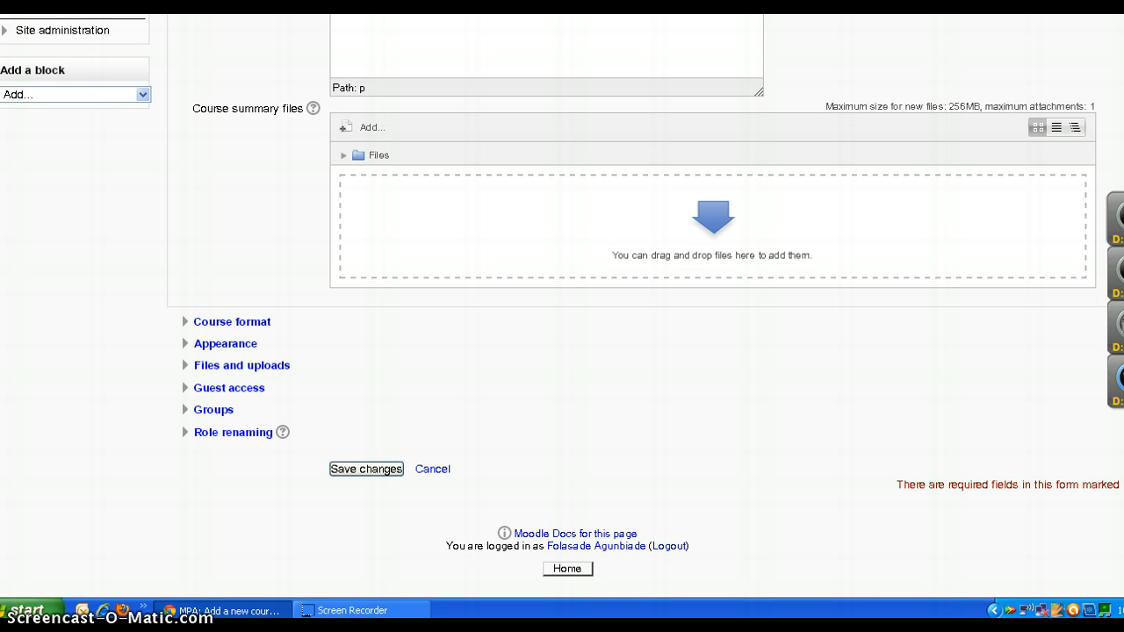
click(223, 323)
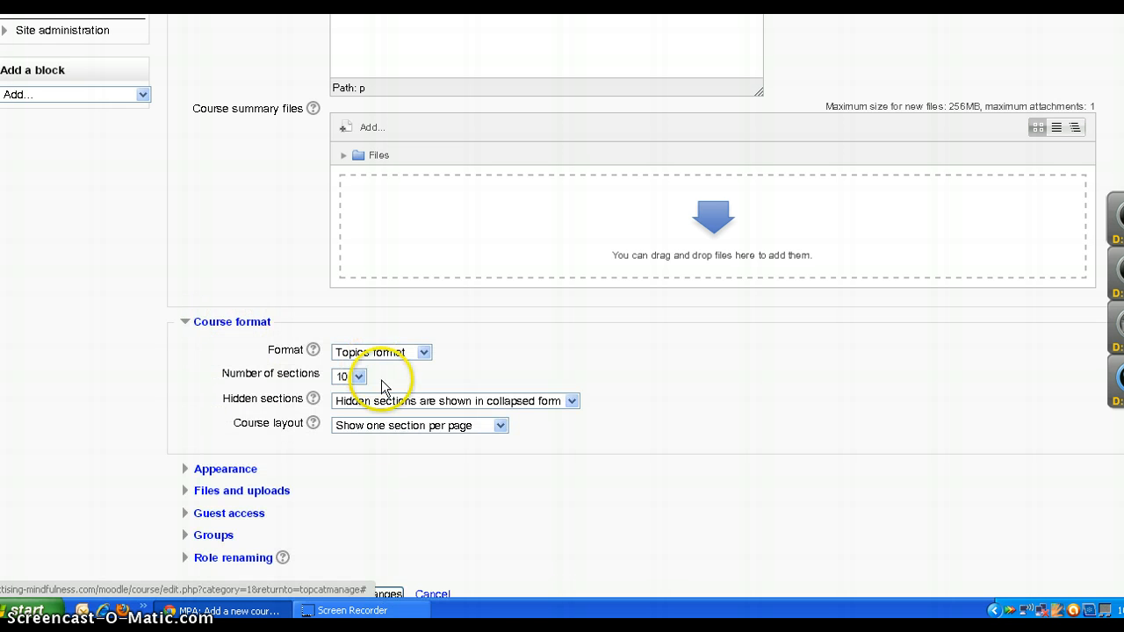
click(424, 353)
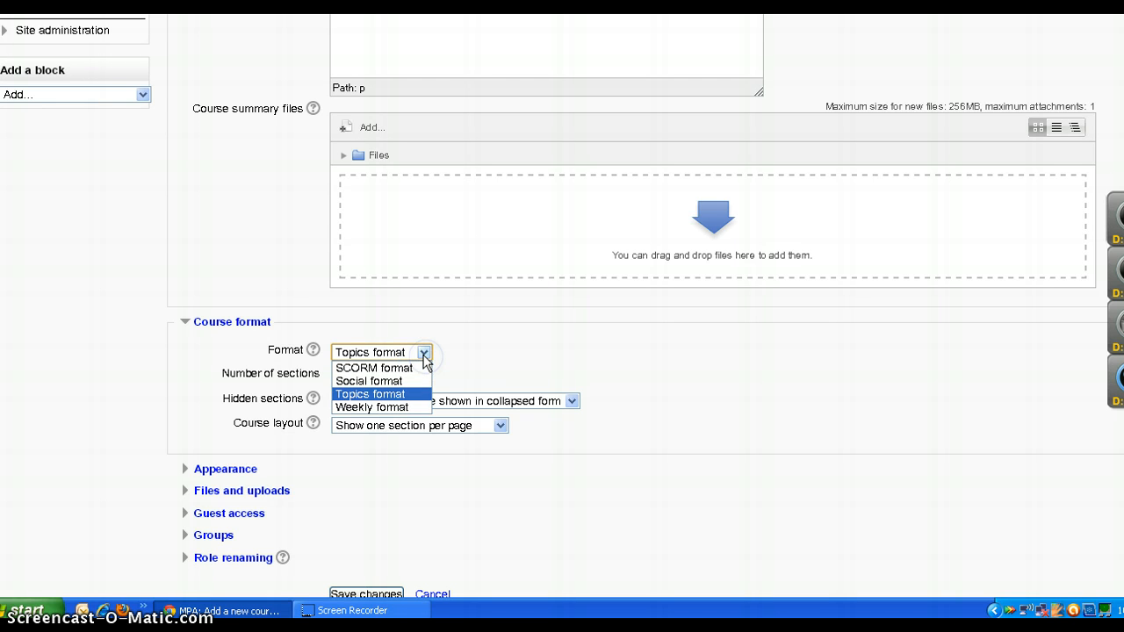
click(413, 398)
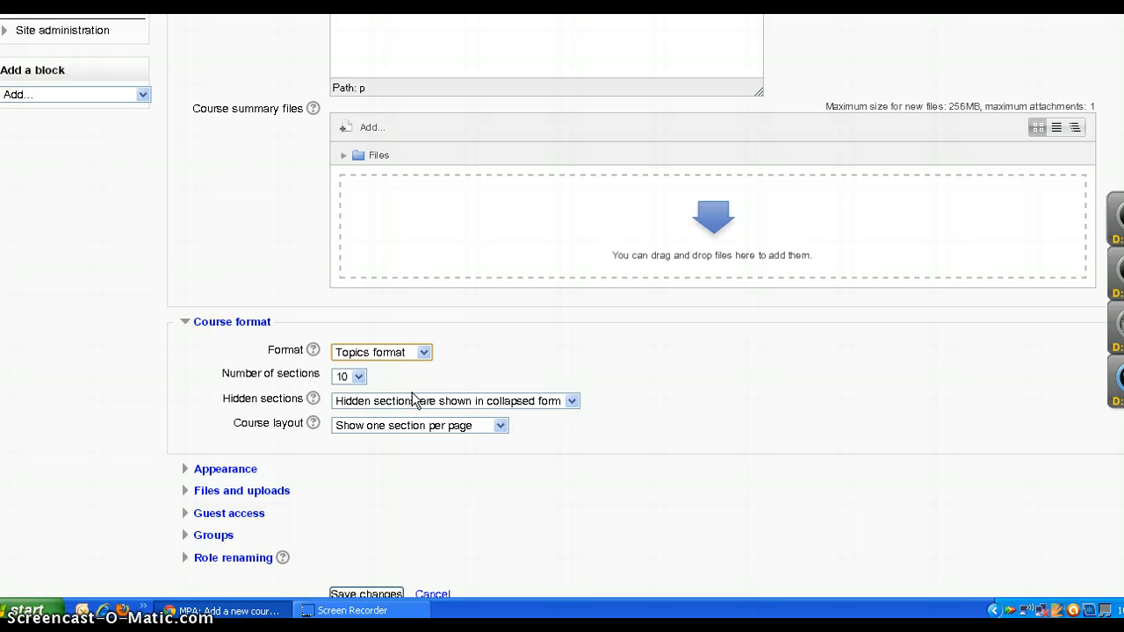
click(359, 376)
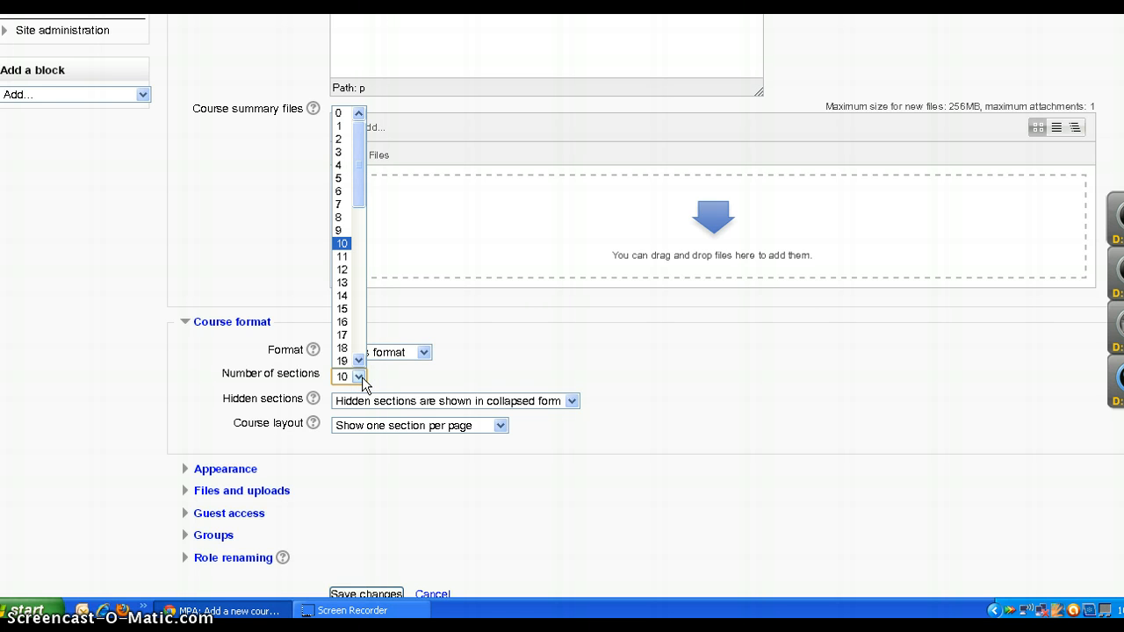
click(362, 377)
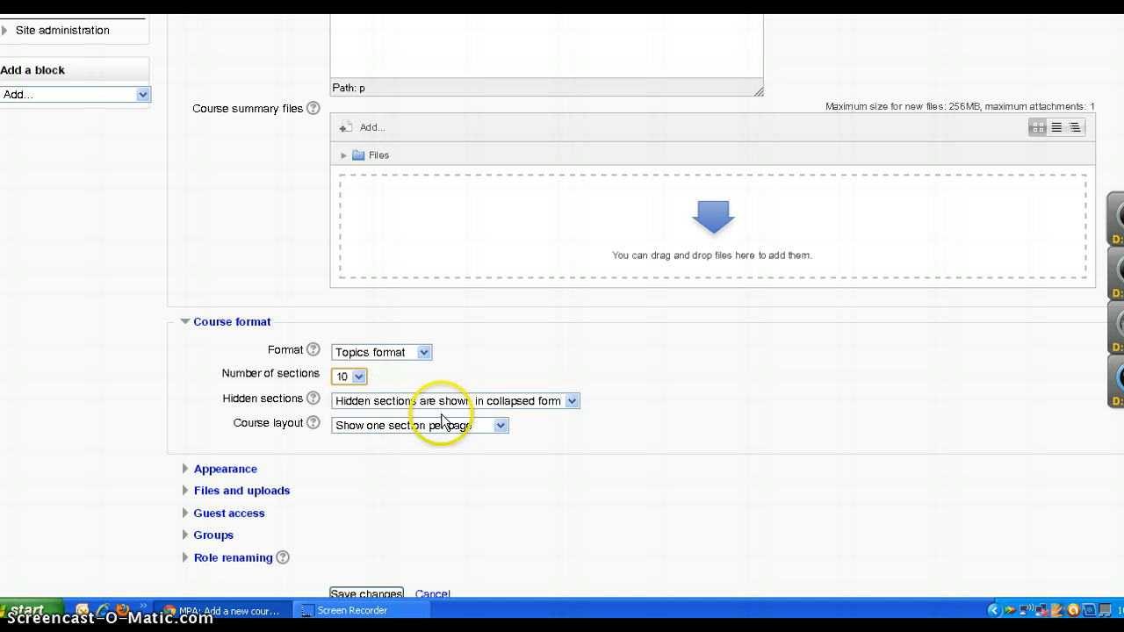
- Choose hidden sections shown in collapsed form and set the course layout to Show all sections on one page
click(573, 401)
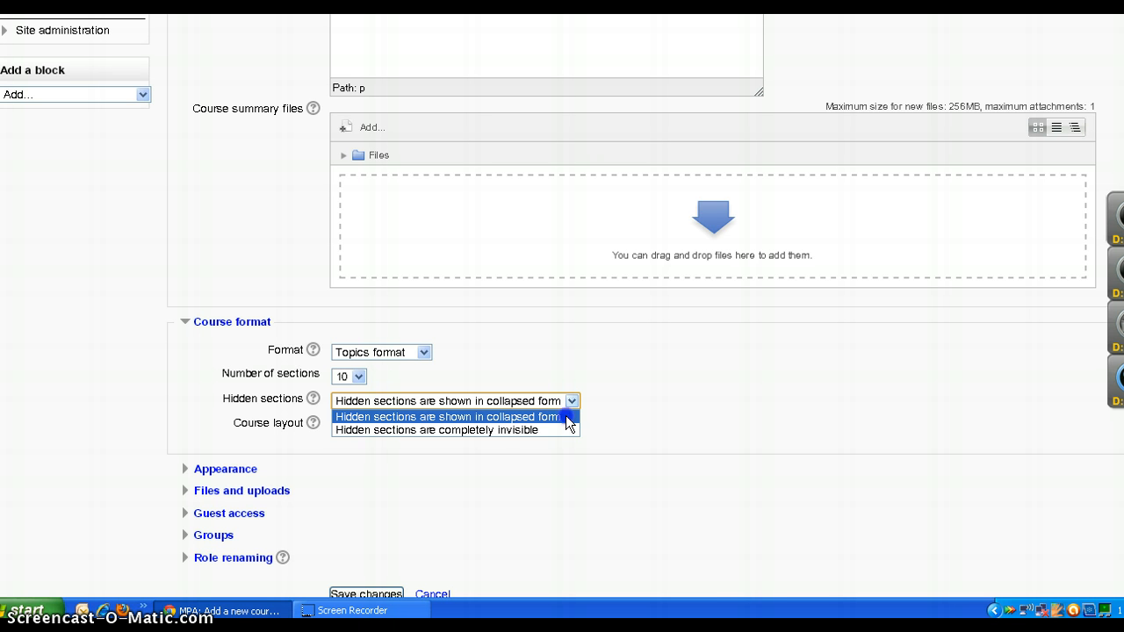
click(566, 416)
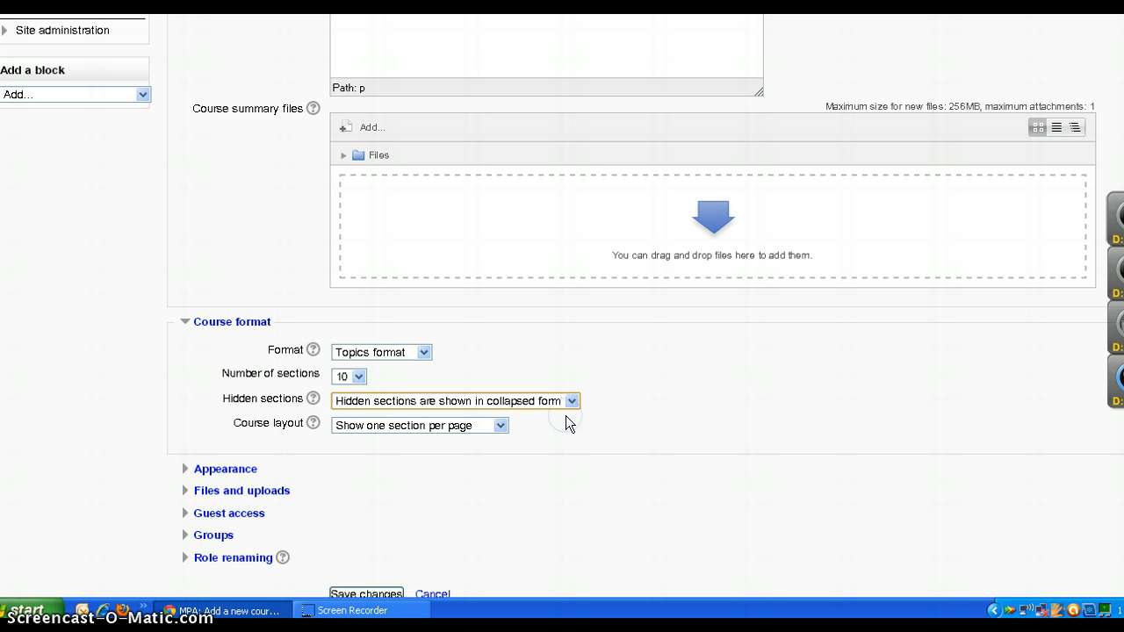
click(499, 426)
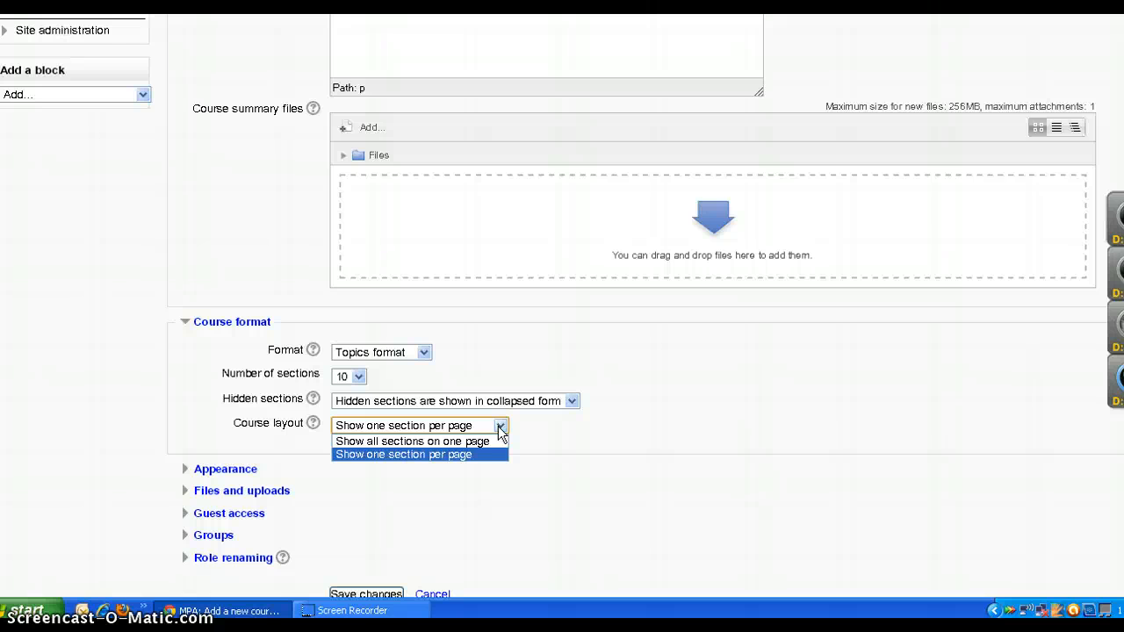
click(484, 440)
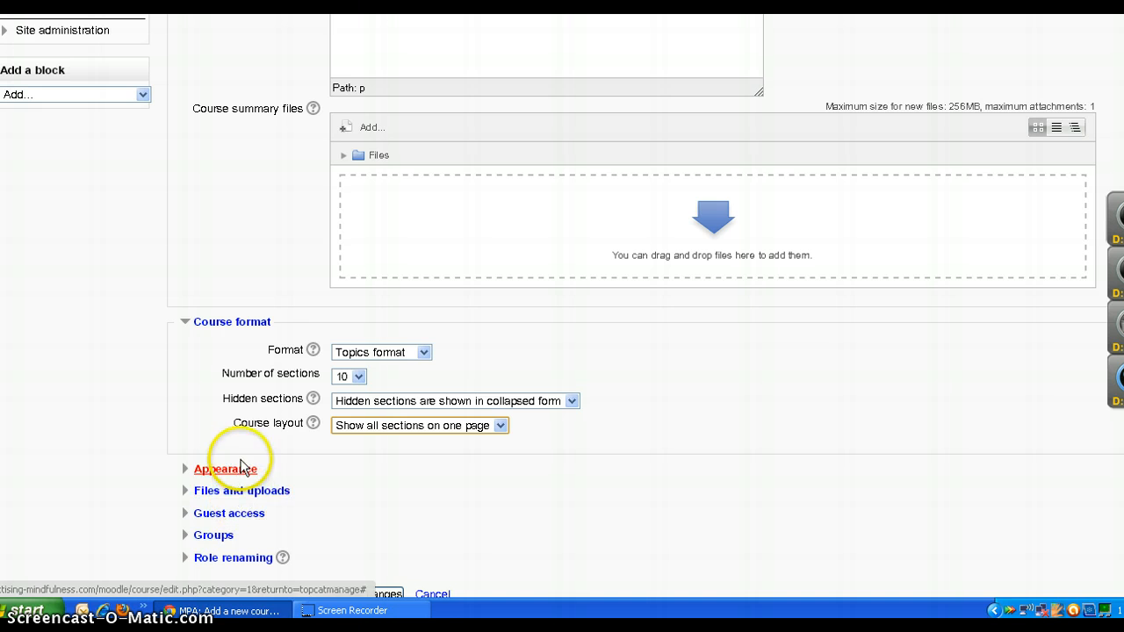
- Review the course's appearance options for theme, news items, gradebook and activity reports, keeping Do not force, 5, Yes and No
click(225, 468)
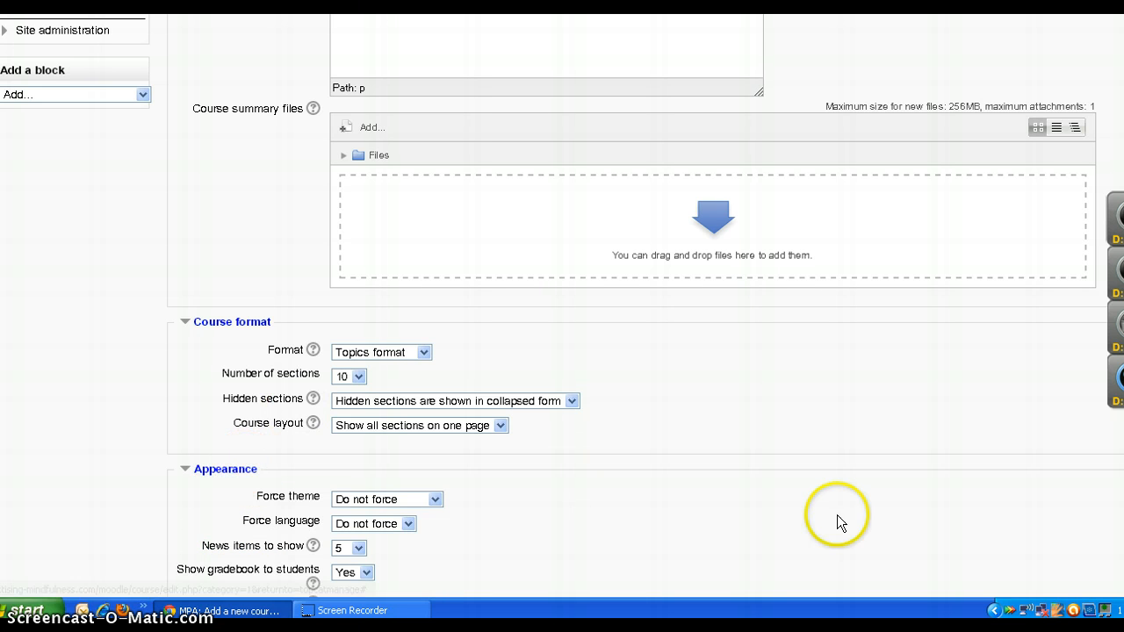
scroll(632, 316, down, 3)
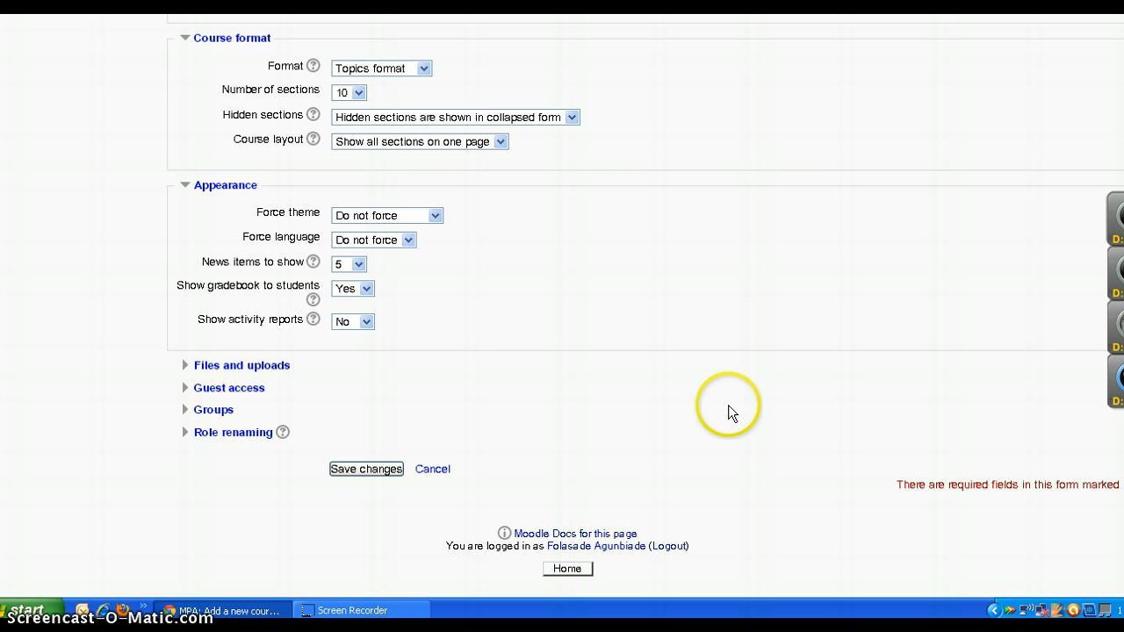
click(433, 220)
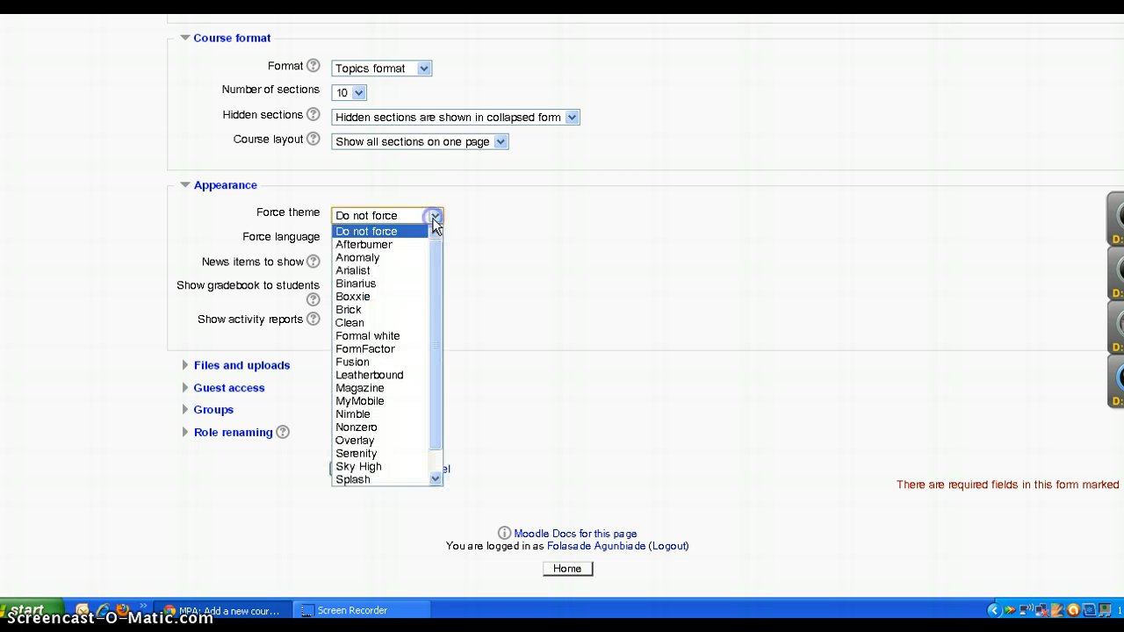
click(455, 259)
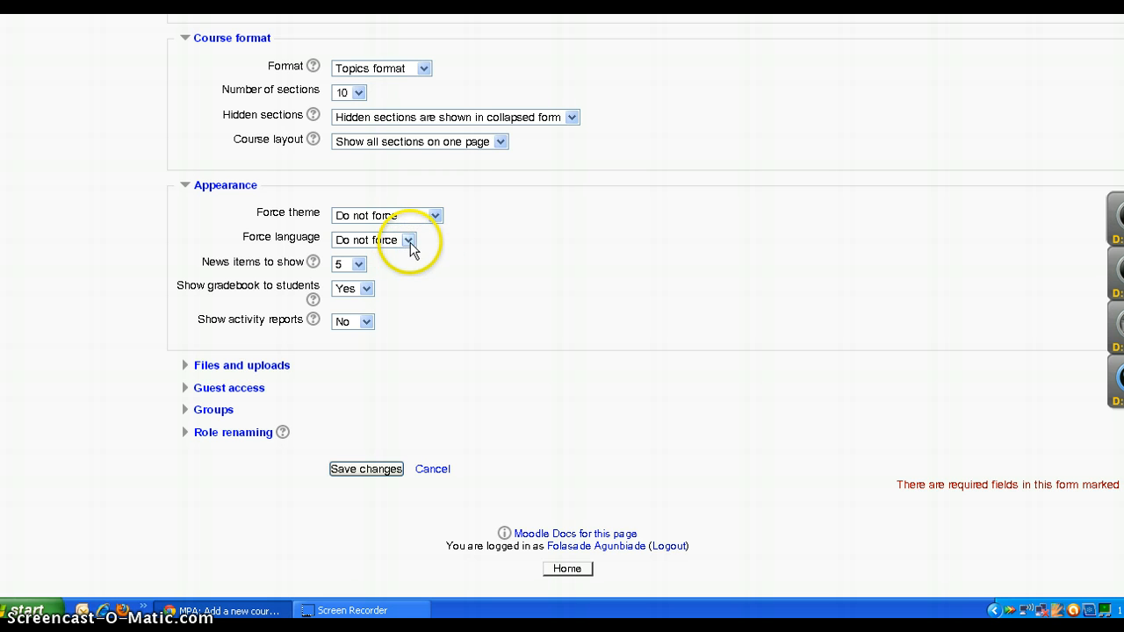
click(359, 264)
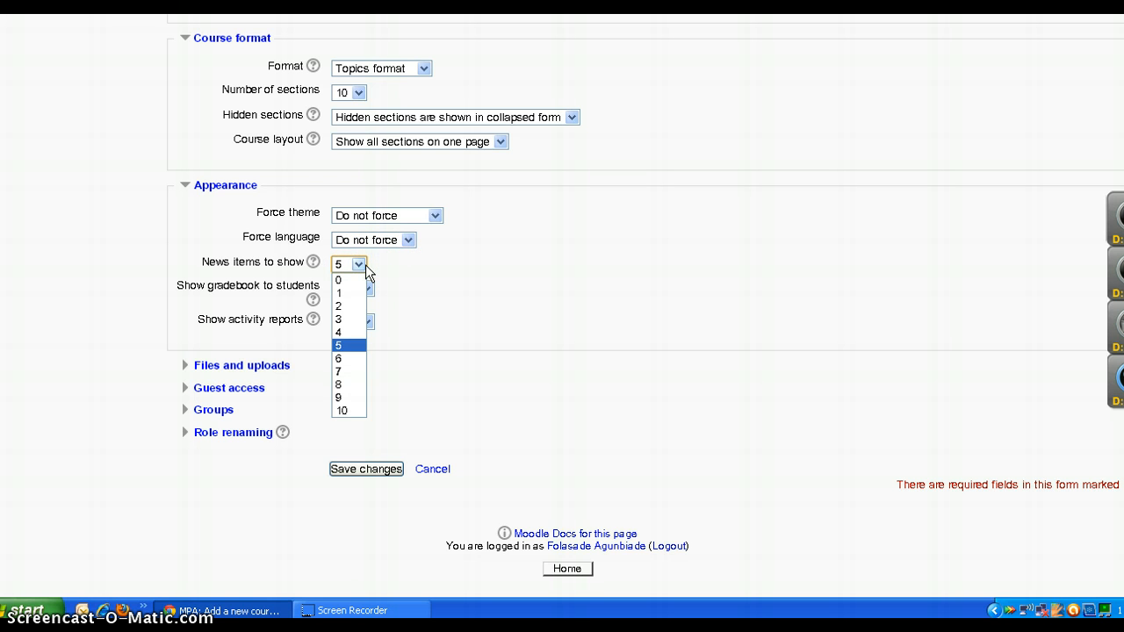
click(365, 266)
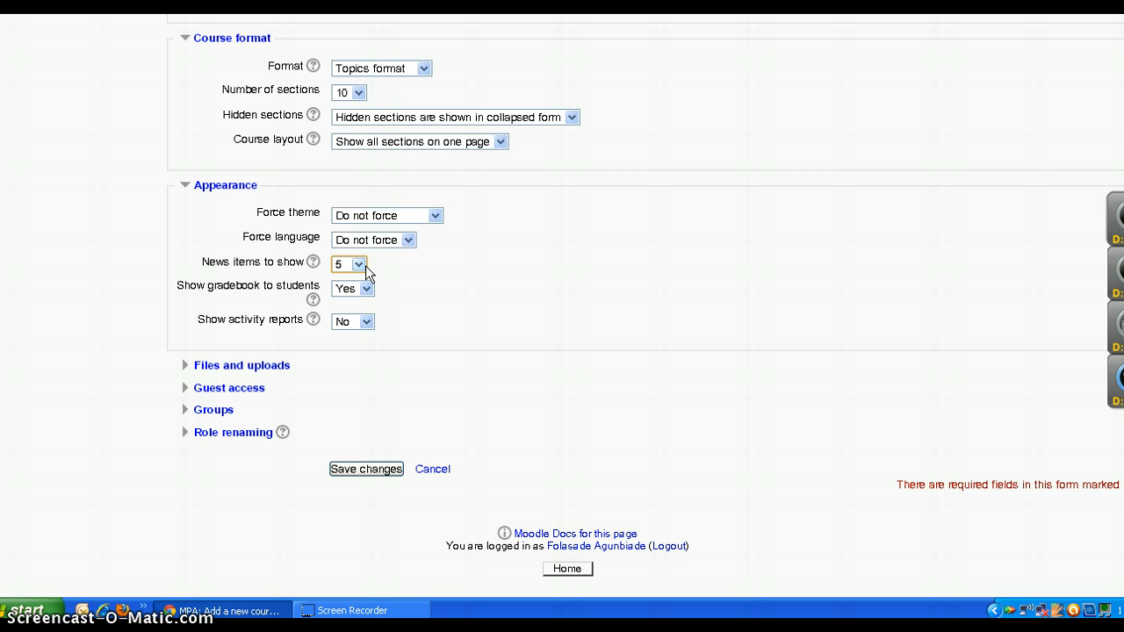
click(367, 289)
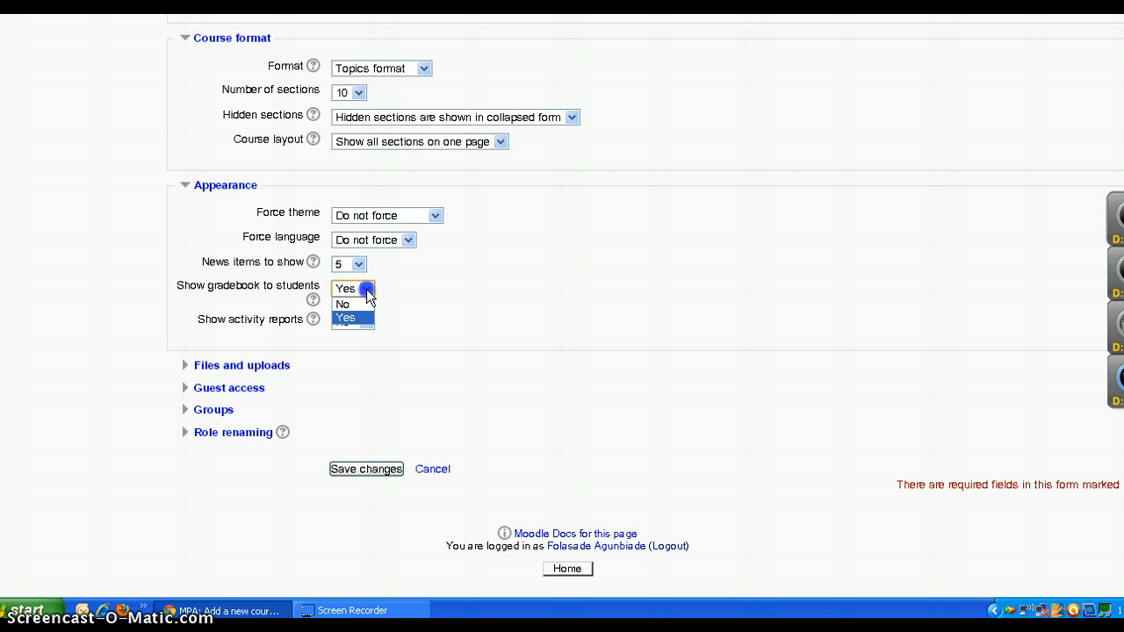
click(366, 289)
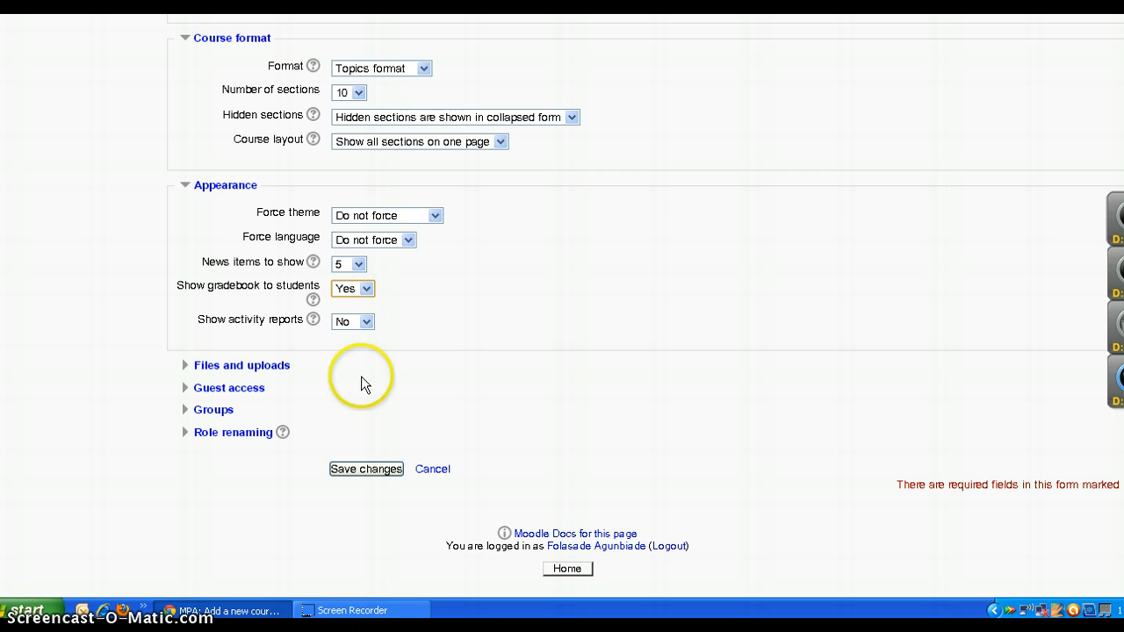
click(367, 322)
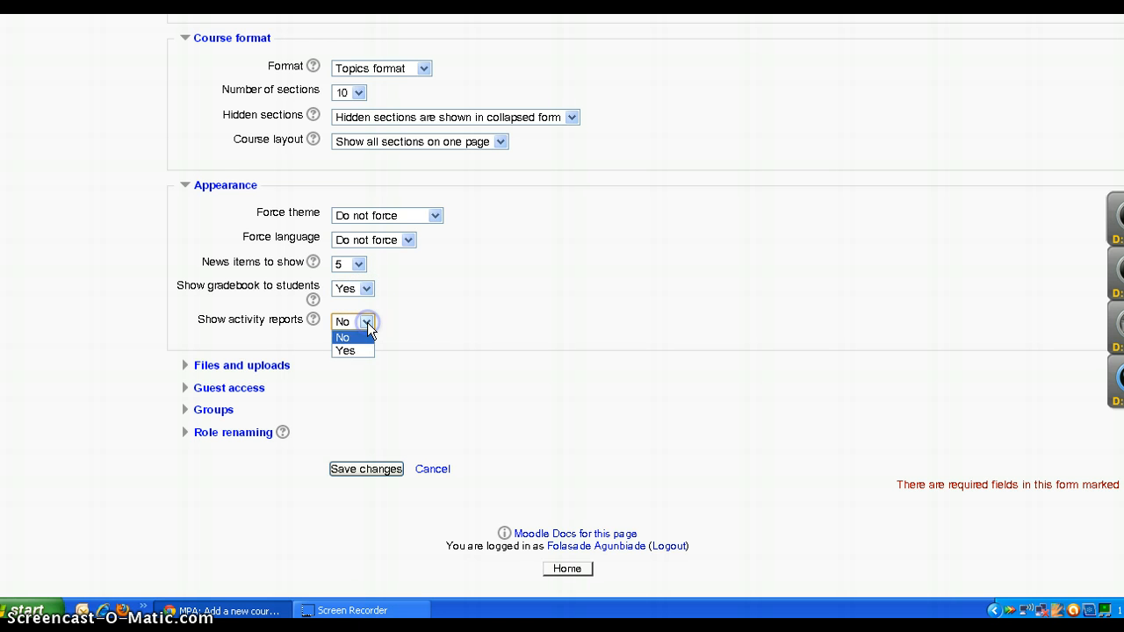
click(367, 322)
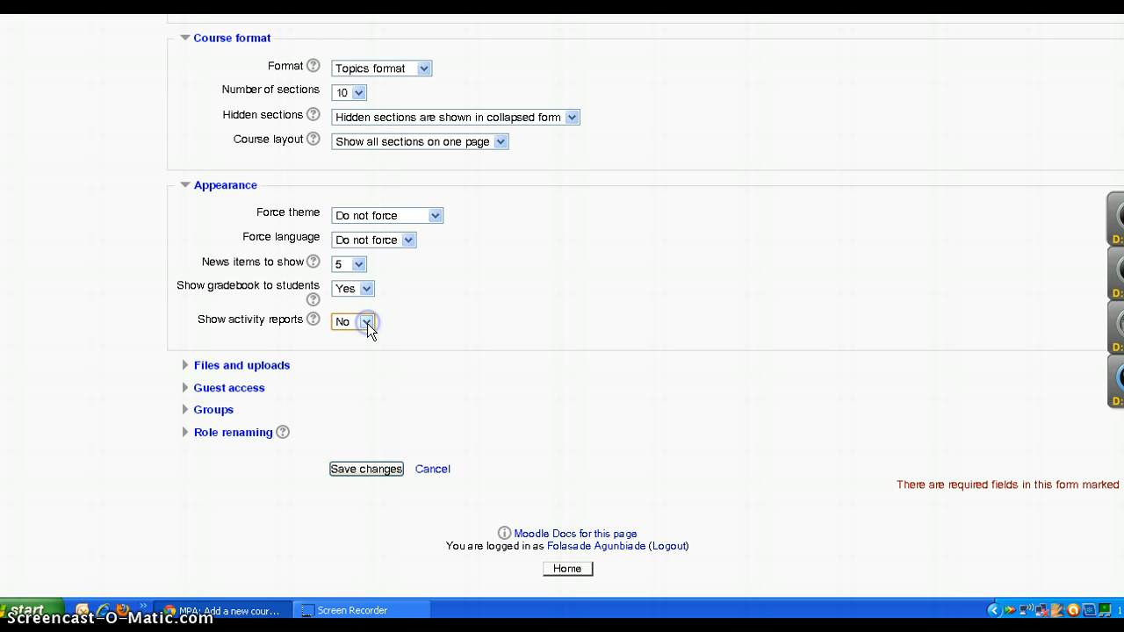
- Open the files and uploads settings and choose Site upload limit (256MB) as the maximum upload size
click(266, 374)
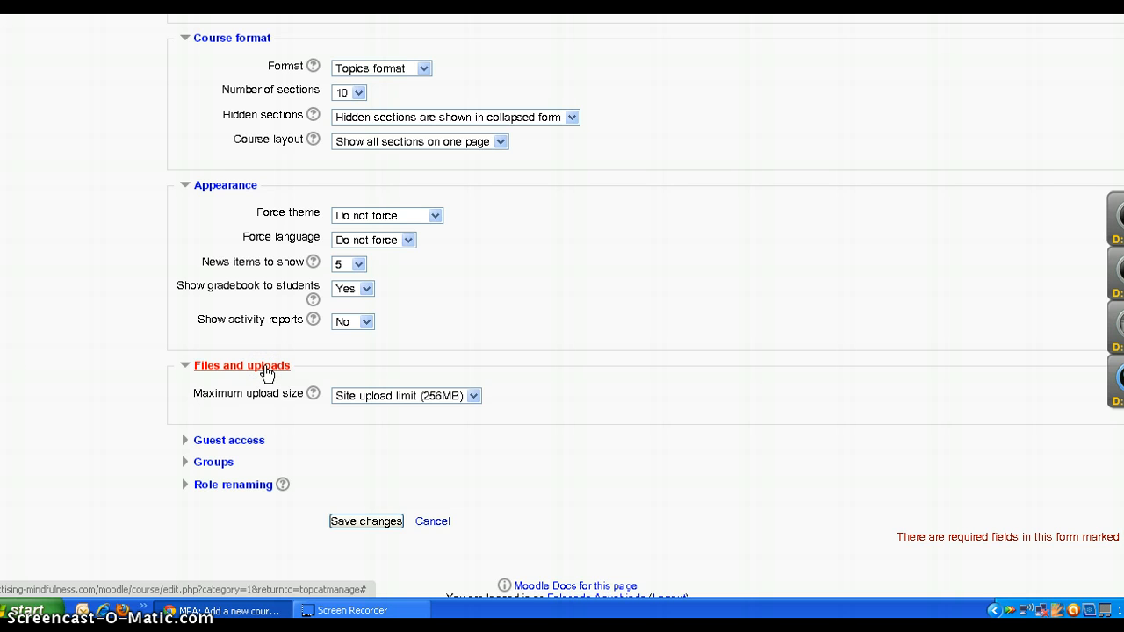
click(286, 383)
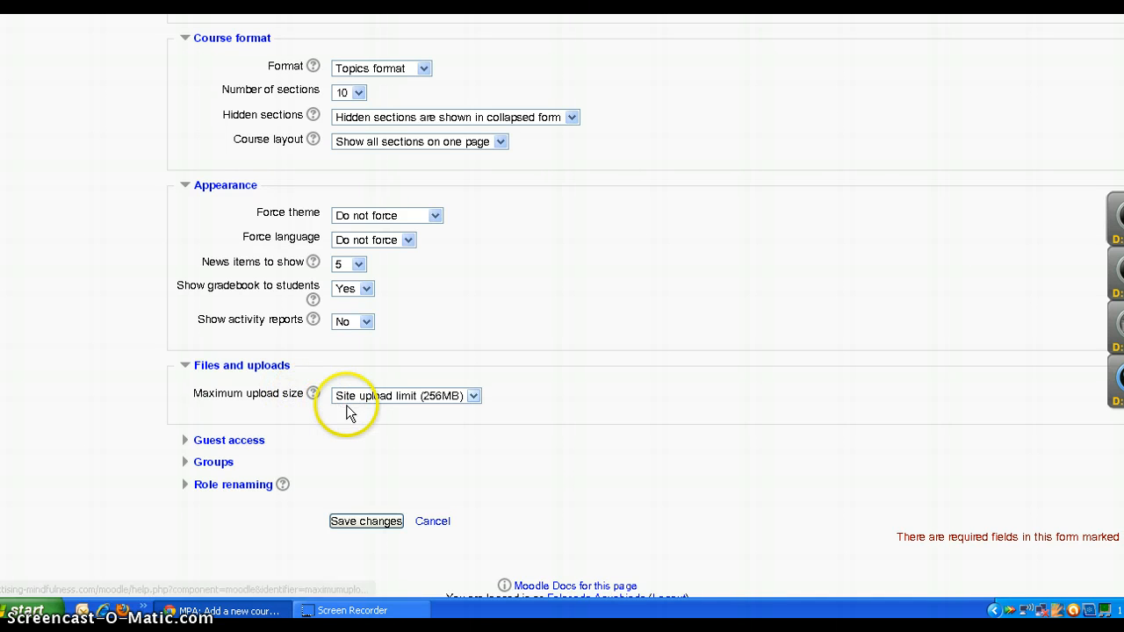
click(474, 397)
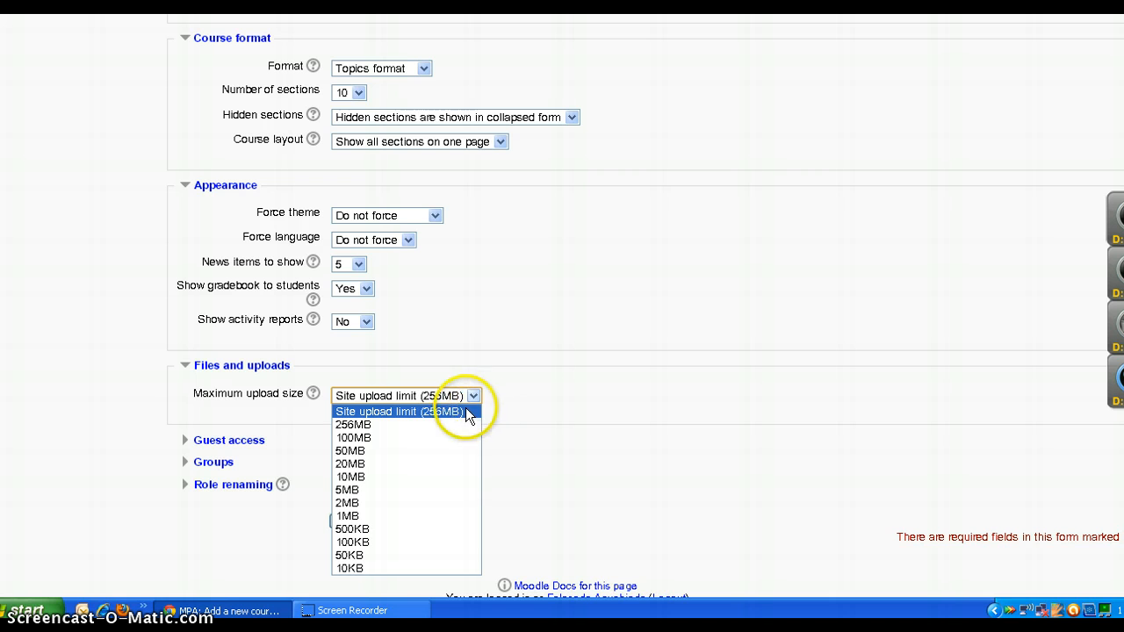
click(465, 412)
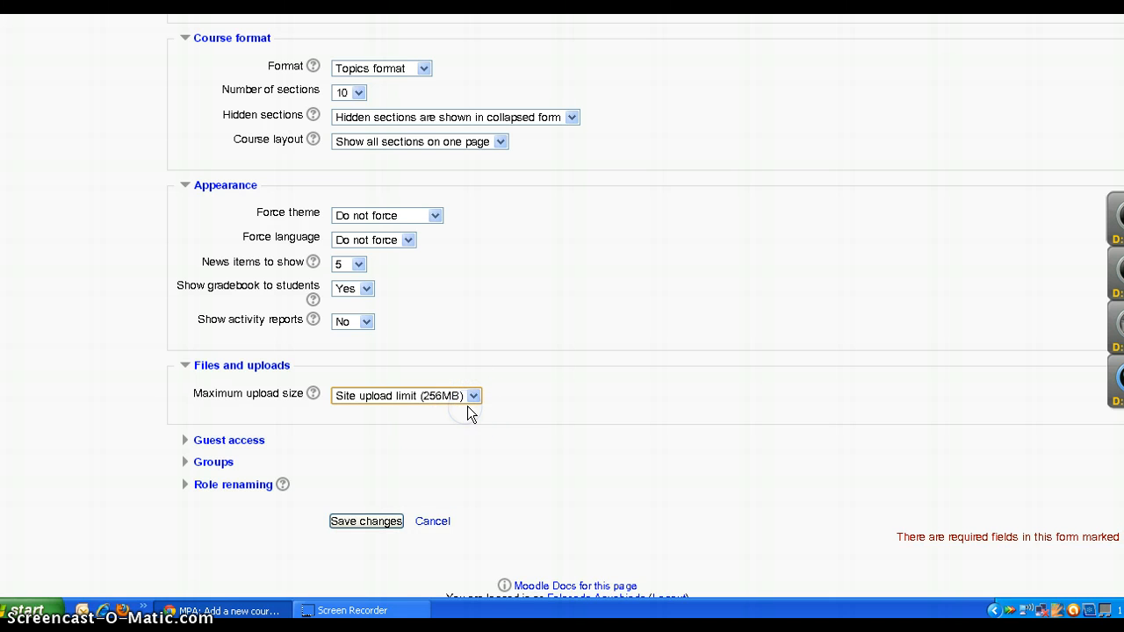
- In the guest access settings, try Yes for Allow guest access and set it back to No
click(240, 441)
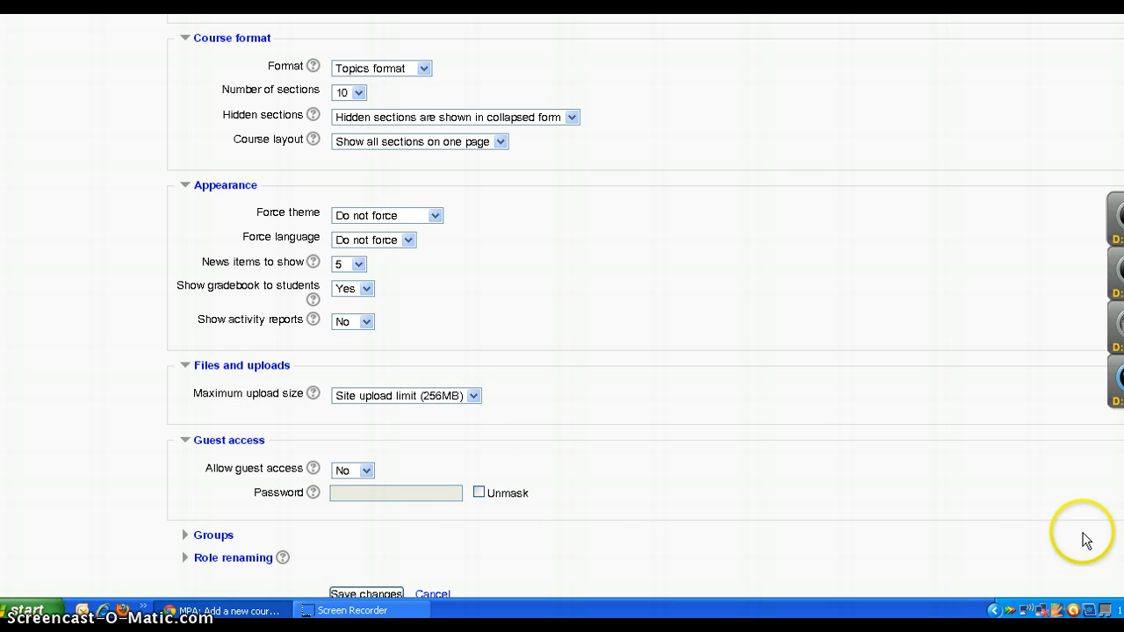
scroll(562, 316, down, 3)
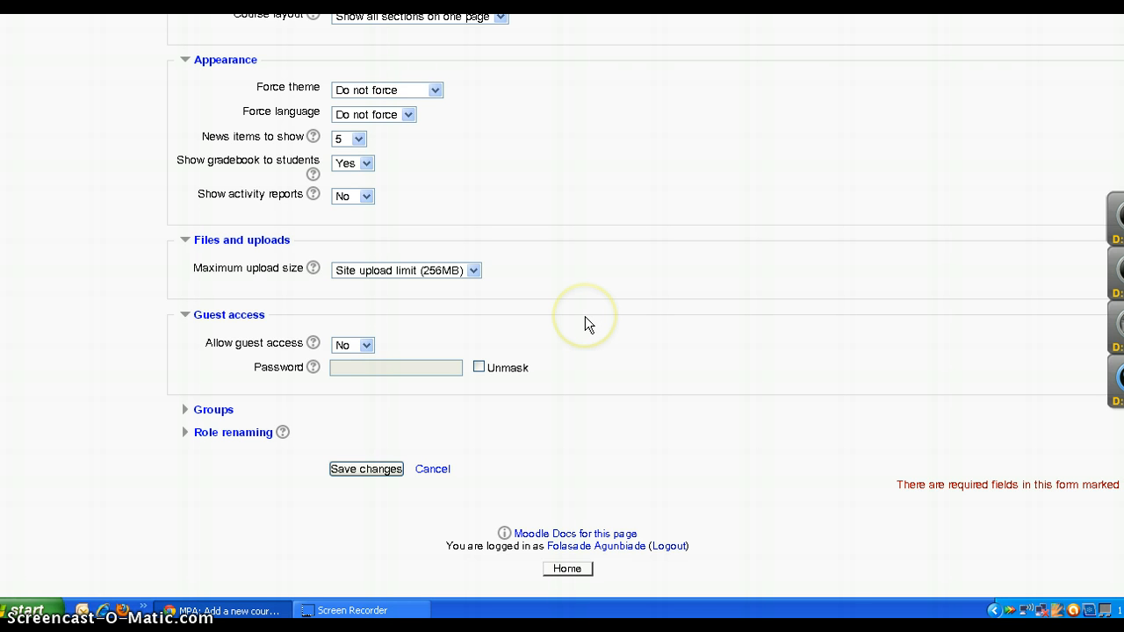
click(368, 349)
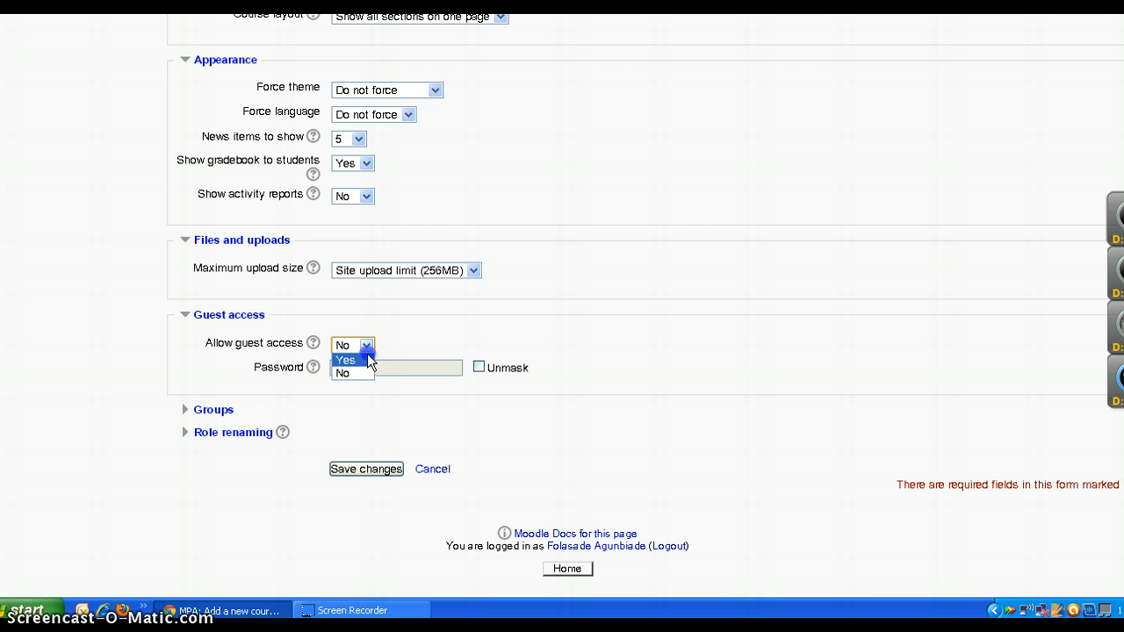
click(369, 361)
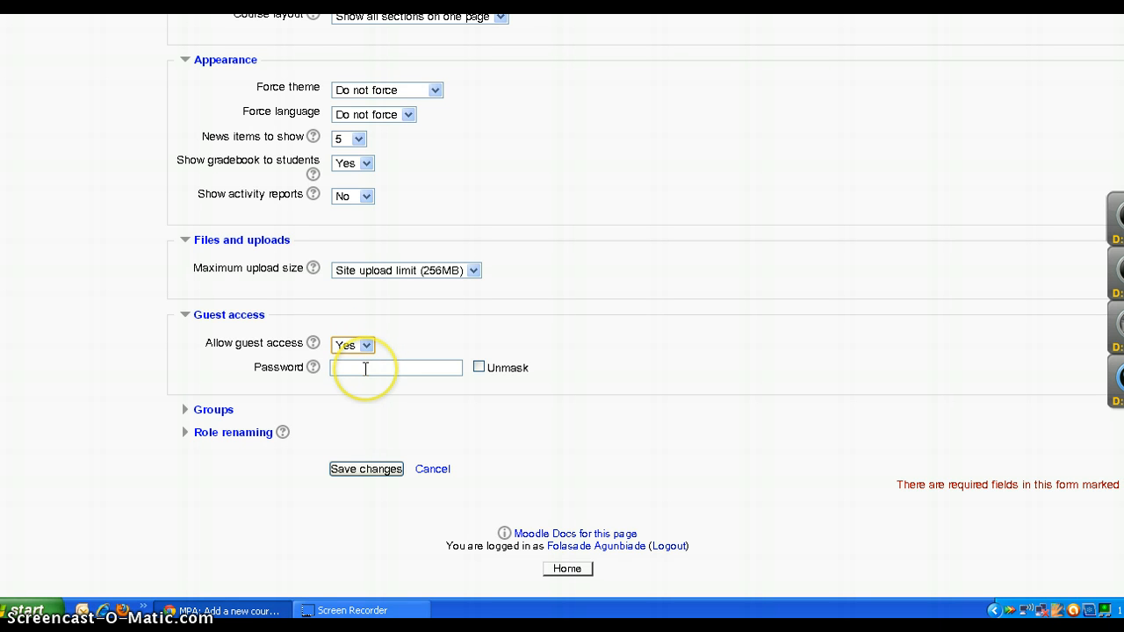
click(371, 345)
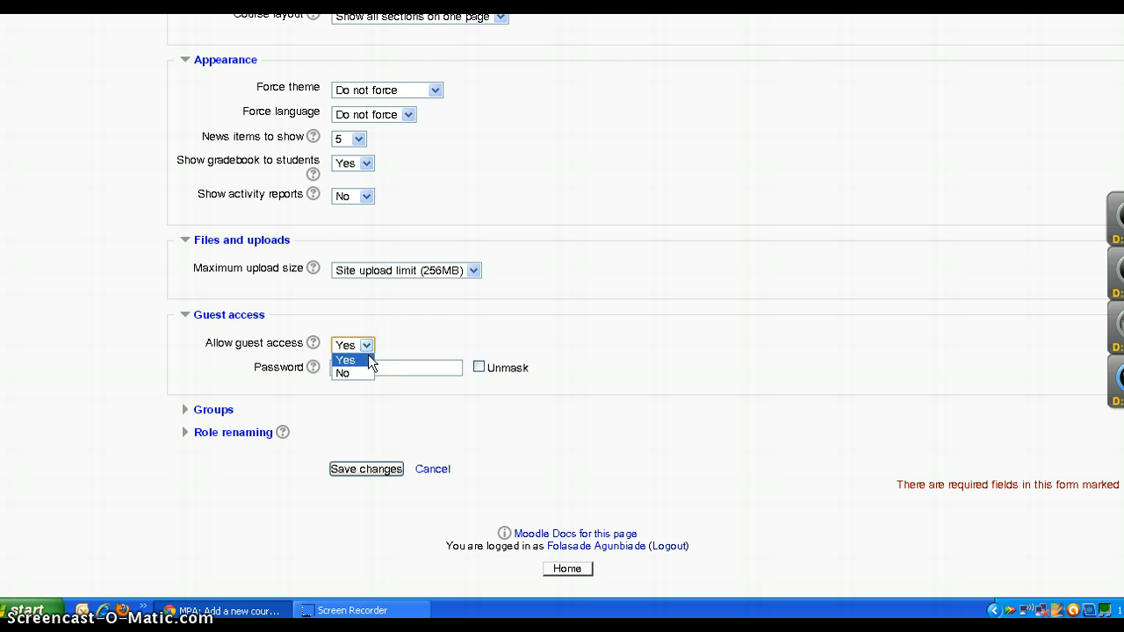
click(364, 373)
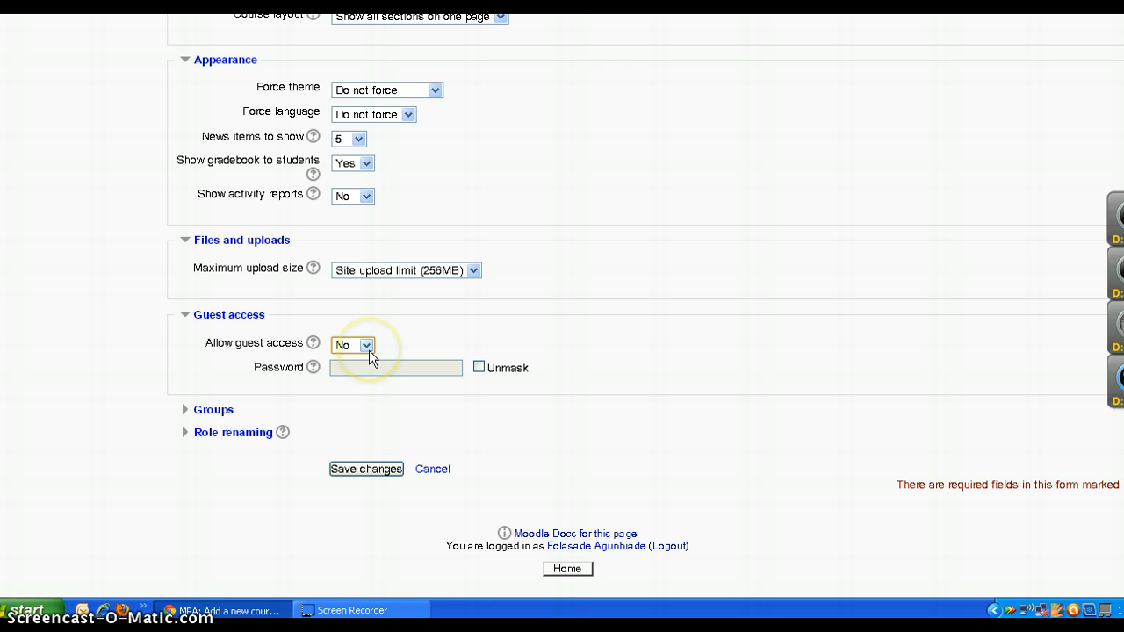
click(369, 351)
click(368, 350)
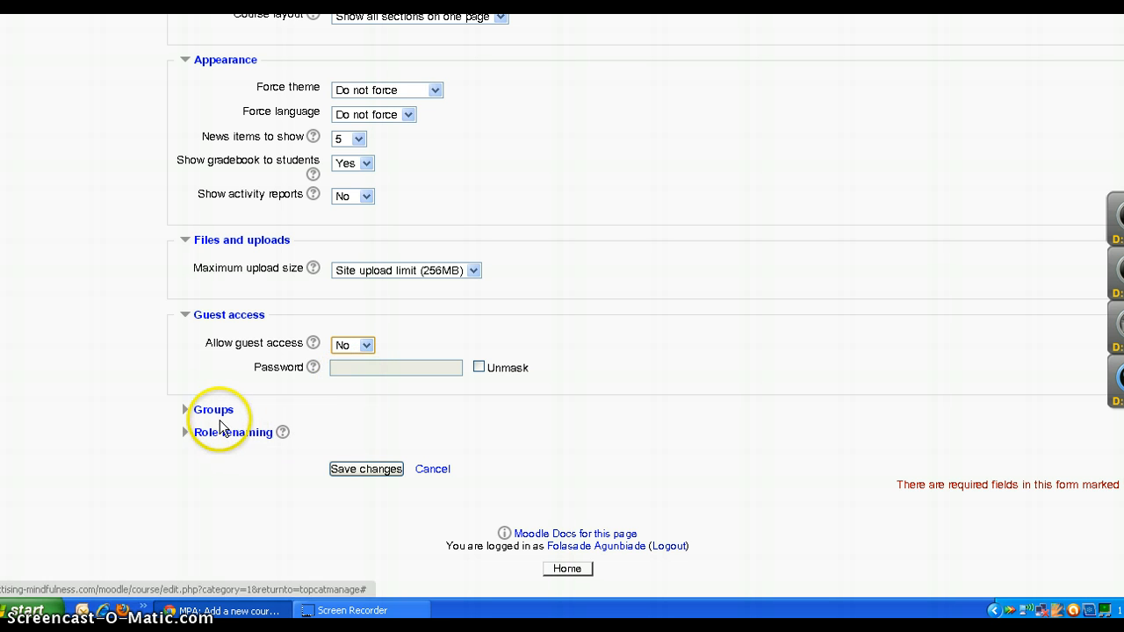
- Review the course's group settings, keeping No groups as group mode, No for forced group mode and None as default grouping
click(214, 410)
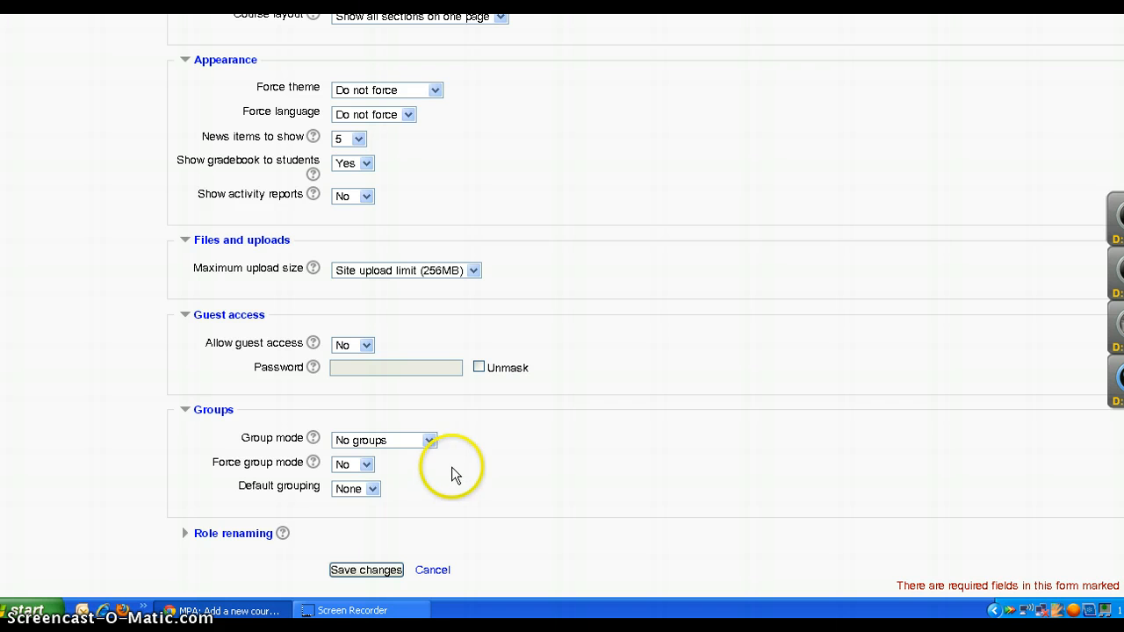
click(430, 441)
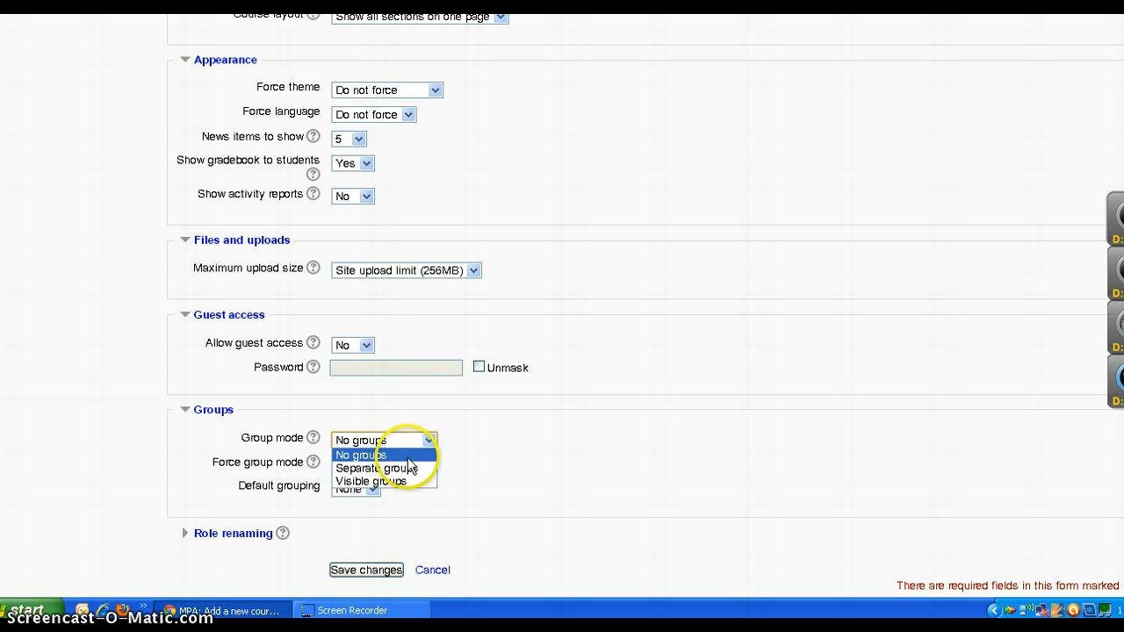
click(403, 443)
click(367, 466)
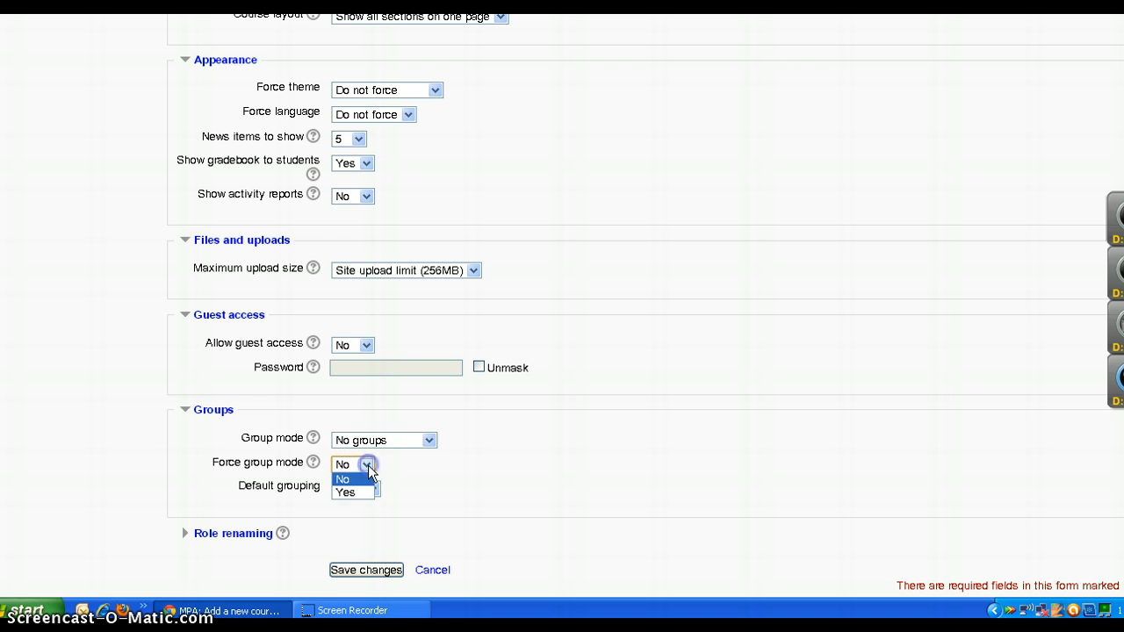
click(368, 465)
click(370, 489)
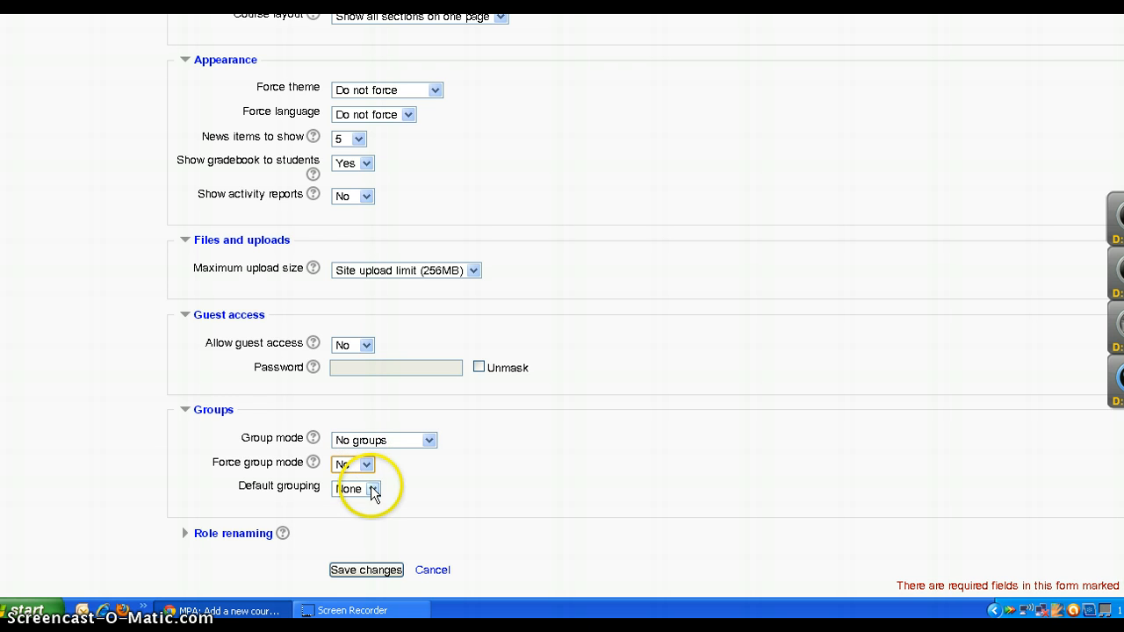
click(358, 493)
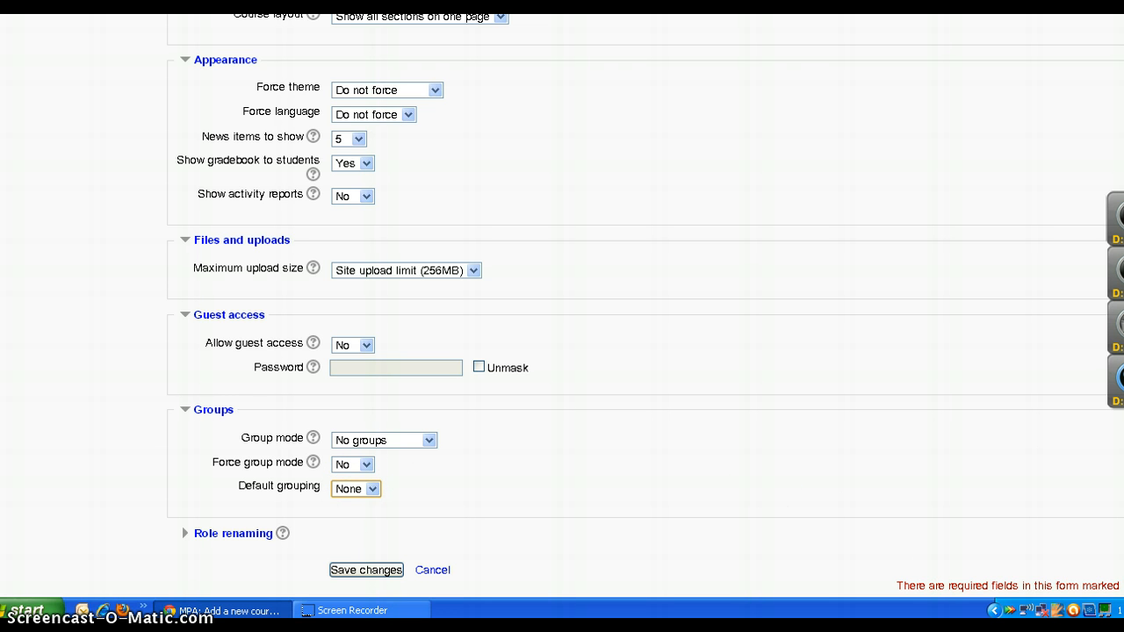
- Open the role renaming settings, leave all the role name fields blank and save the new course
scroll(978, 477, down, 3)
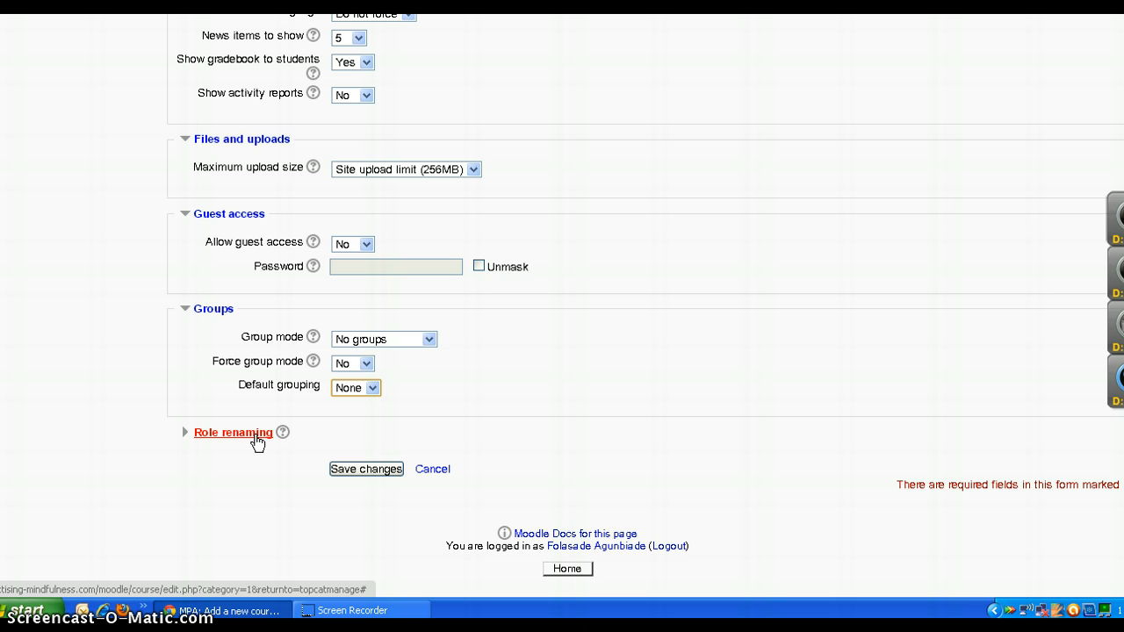
click(256, 434)
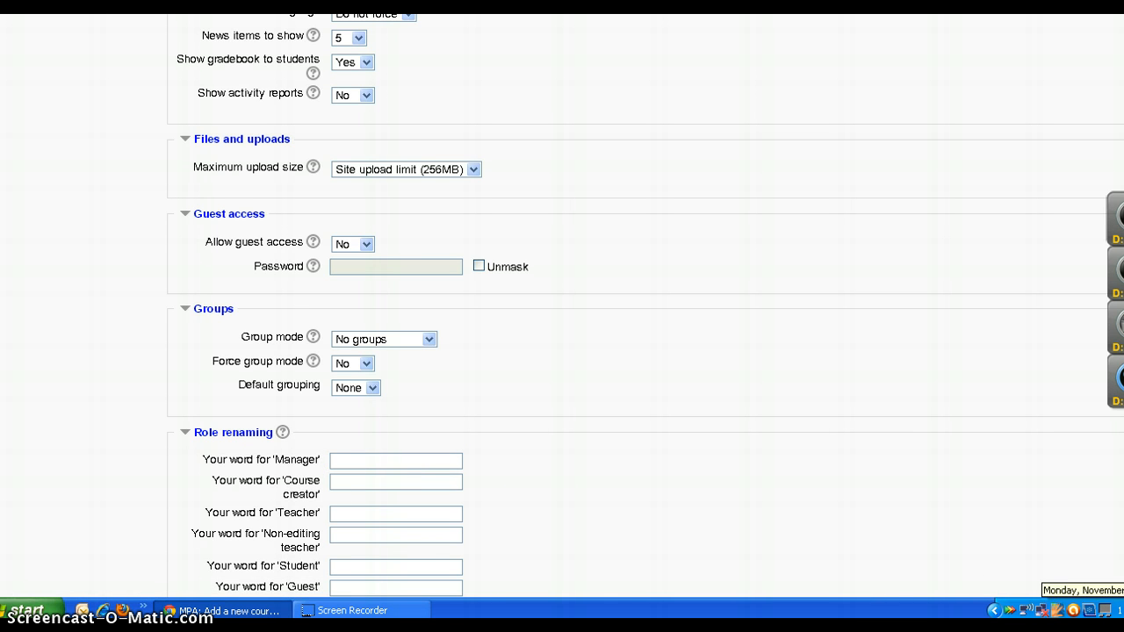
scroll(918, 405, down, 3)
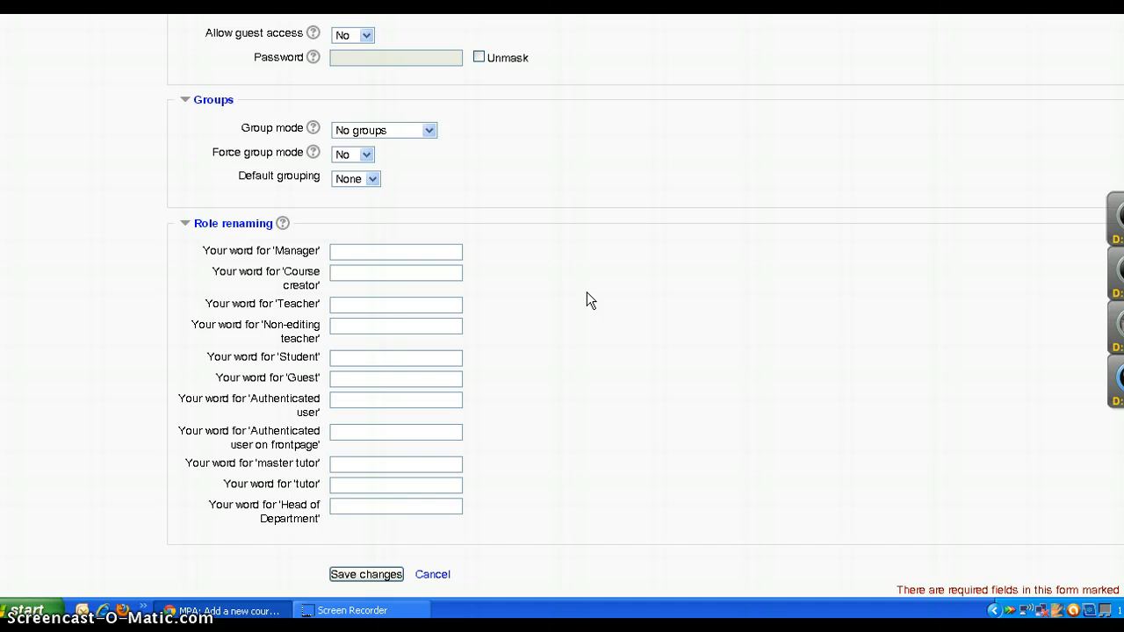
click(451, 254)
click(363, 303)
click(359, 304)
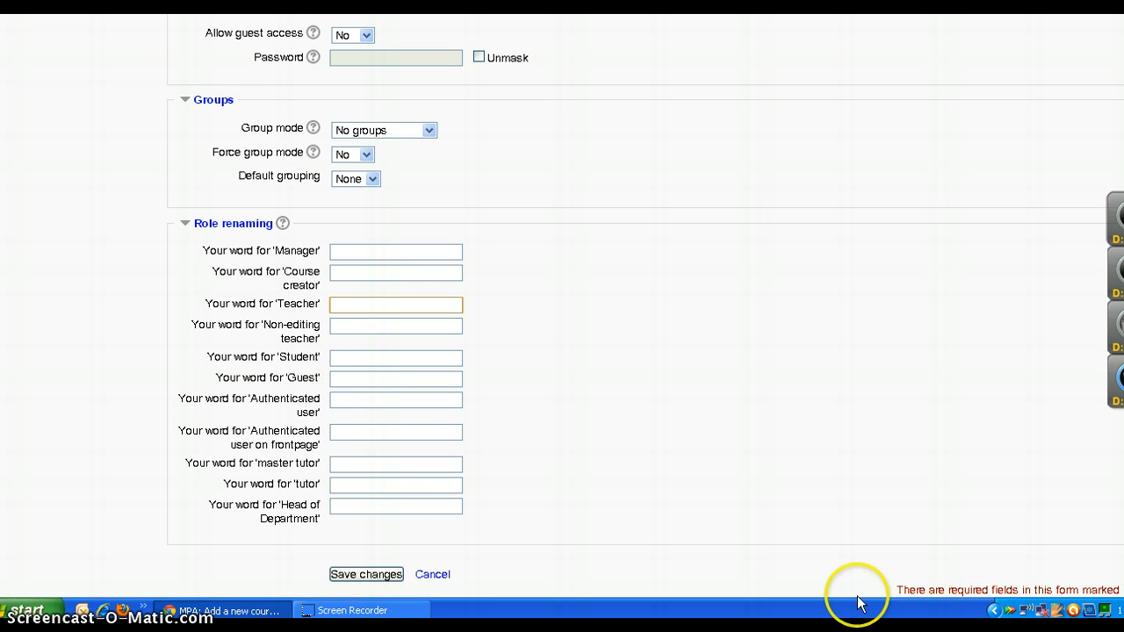
click(1100, 605)
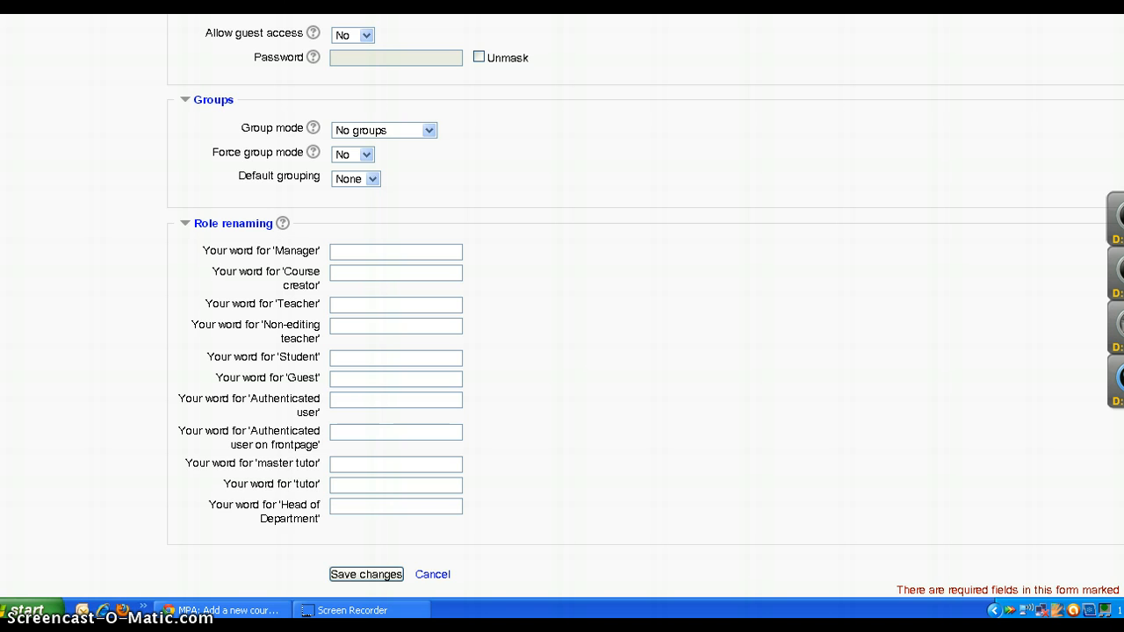
scroll(562, 316, down, 2)
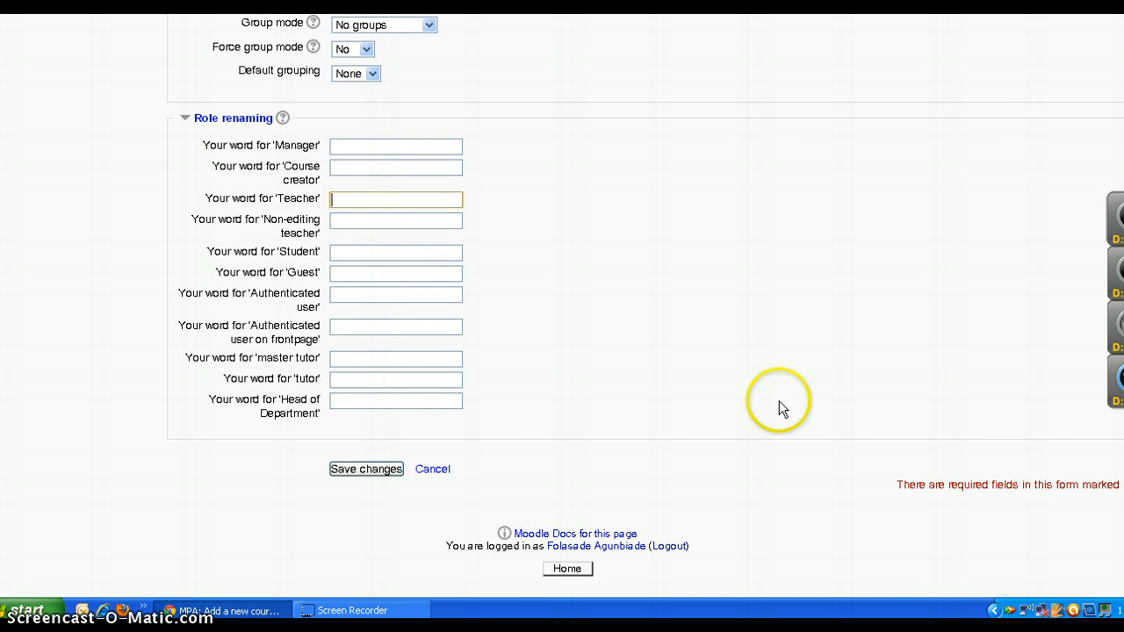
click(356, 474)
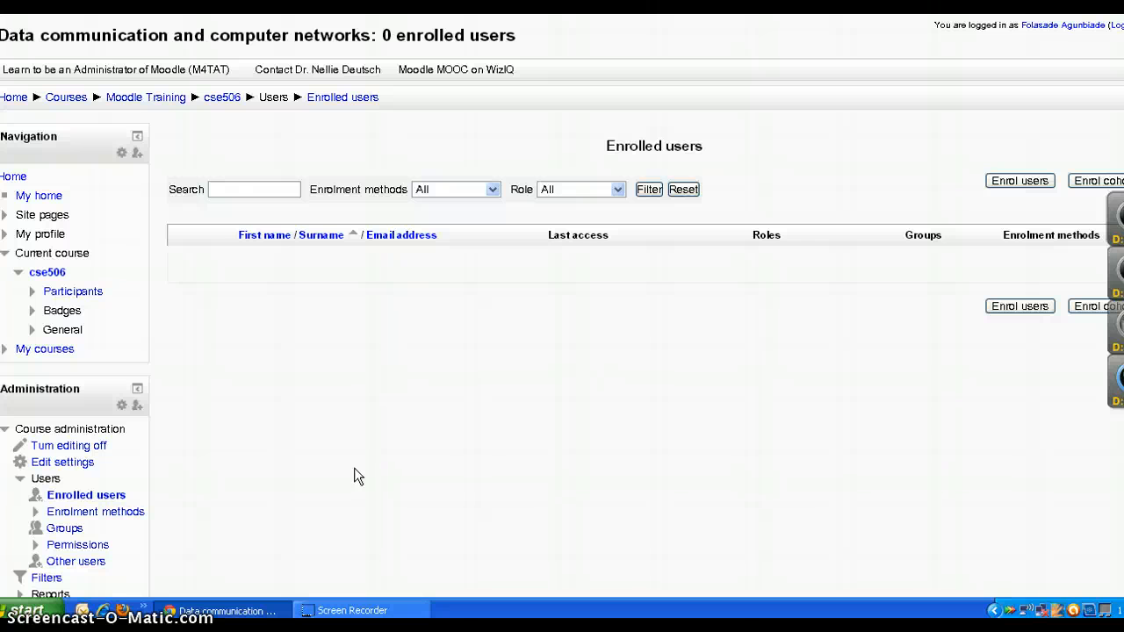
- Choose Self enrolment (Student) as the enrolment method to filter the enrolled users by
click(443, 416)
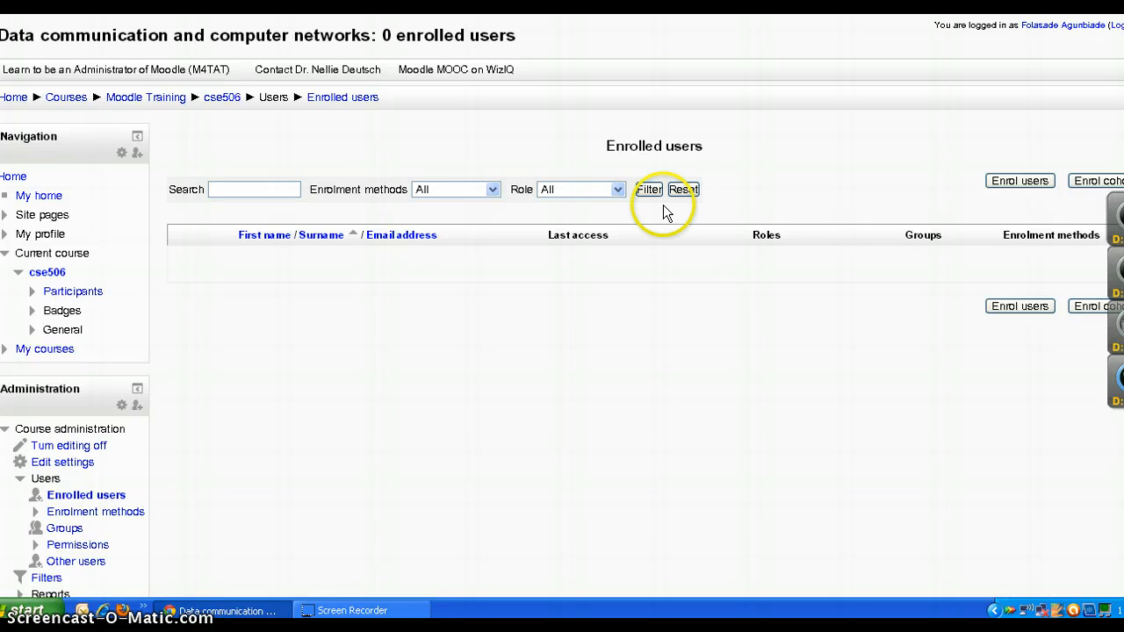
click(493, 192)
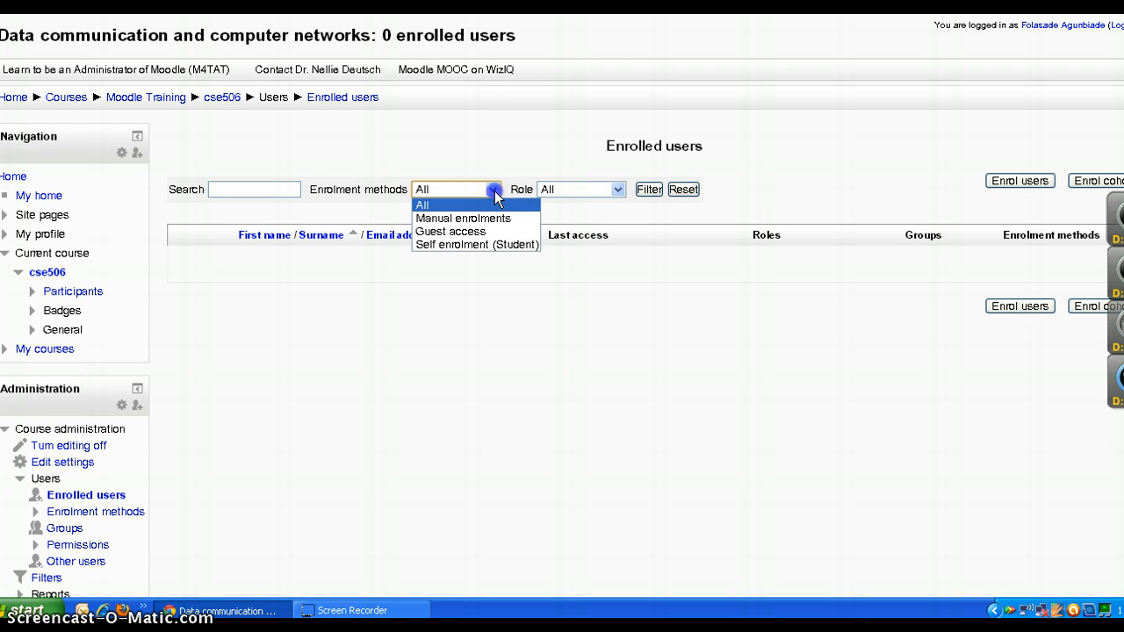
click(446, 244)
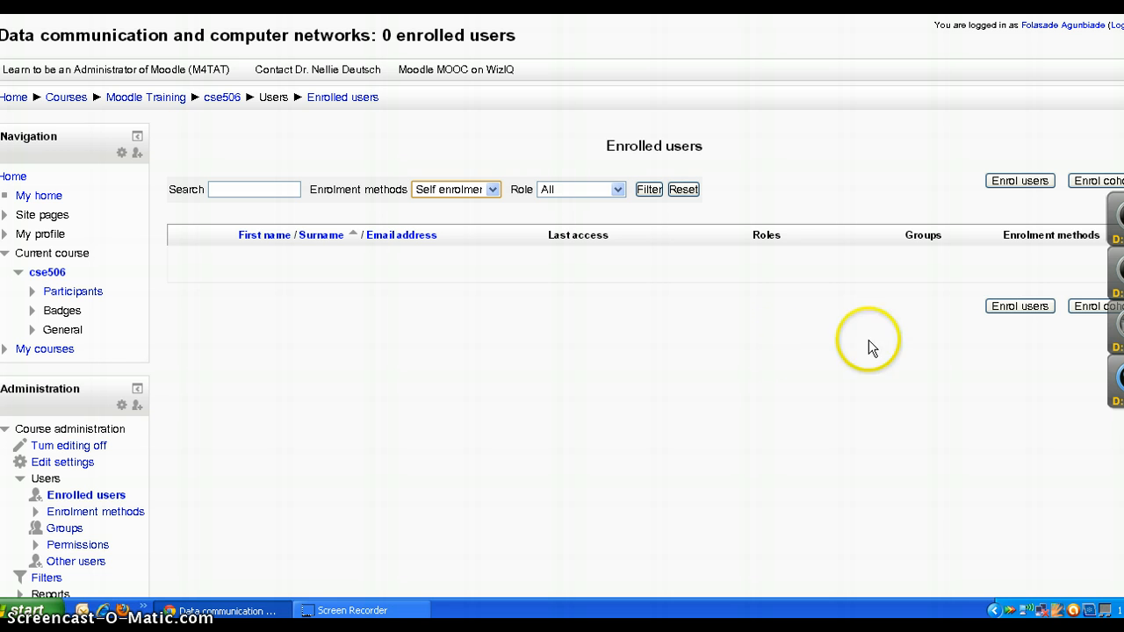
- Enrol the fourth, sixth and first listed users in the course as Student, then finish enrolling and agree to leave the page
click(1017, 305)
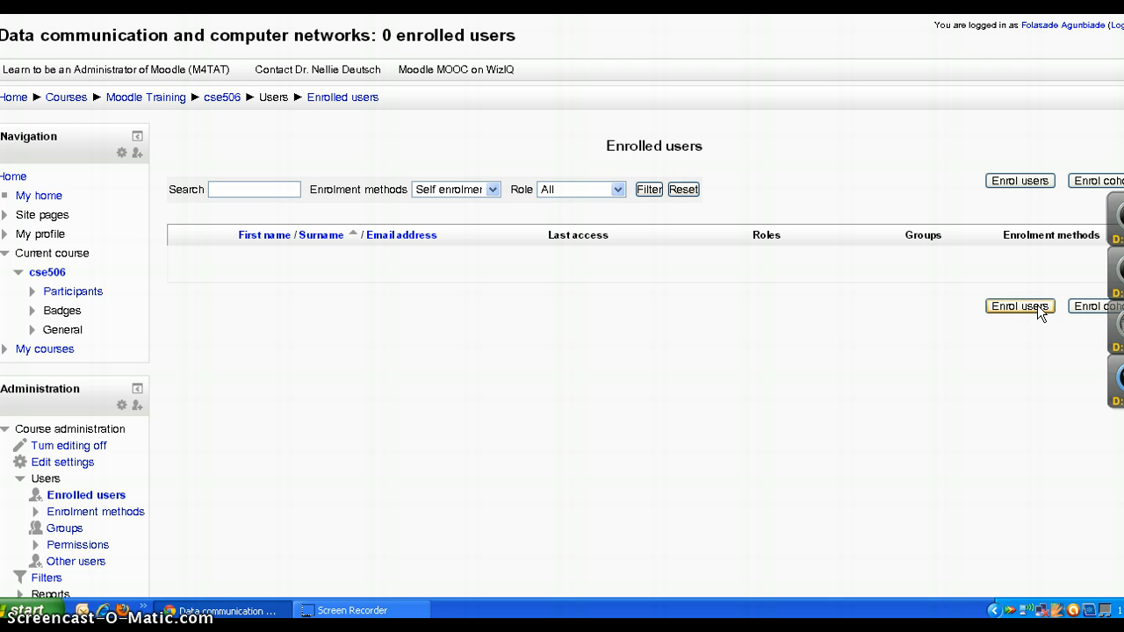
click(1036, 305)
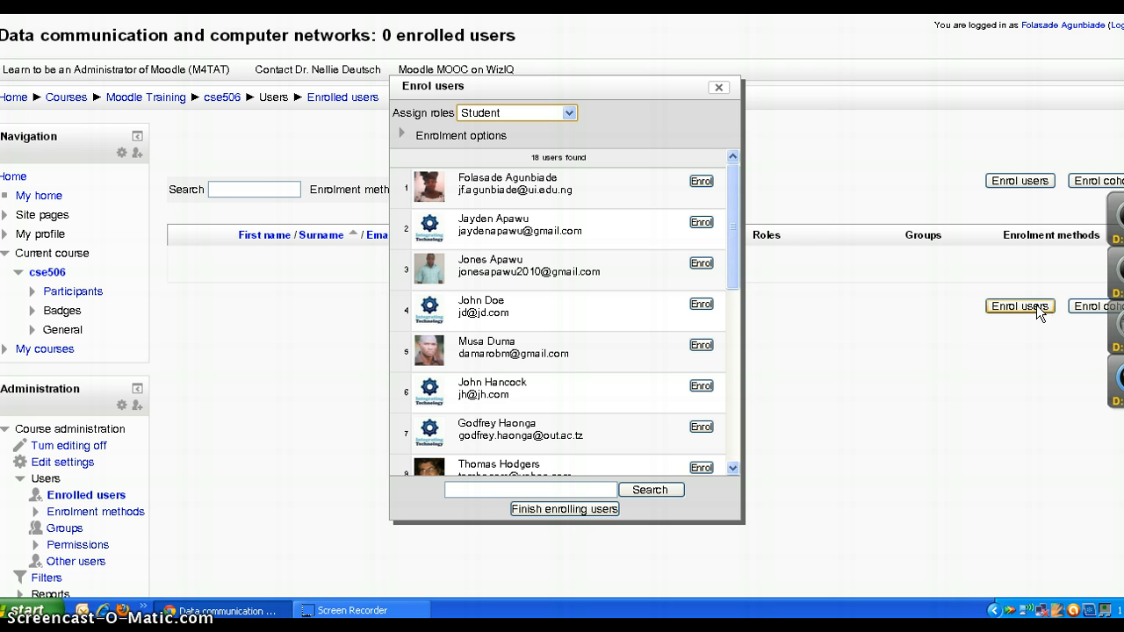
click(703, 306)
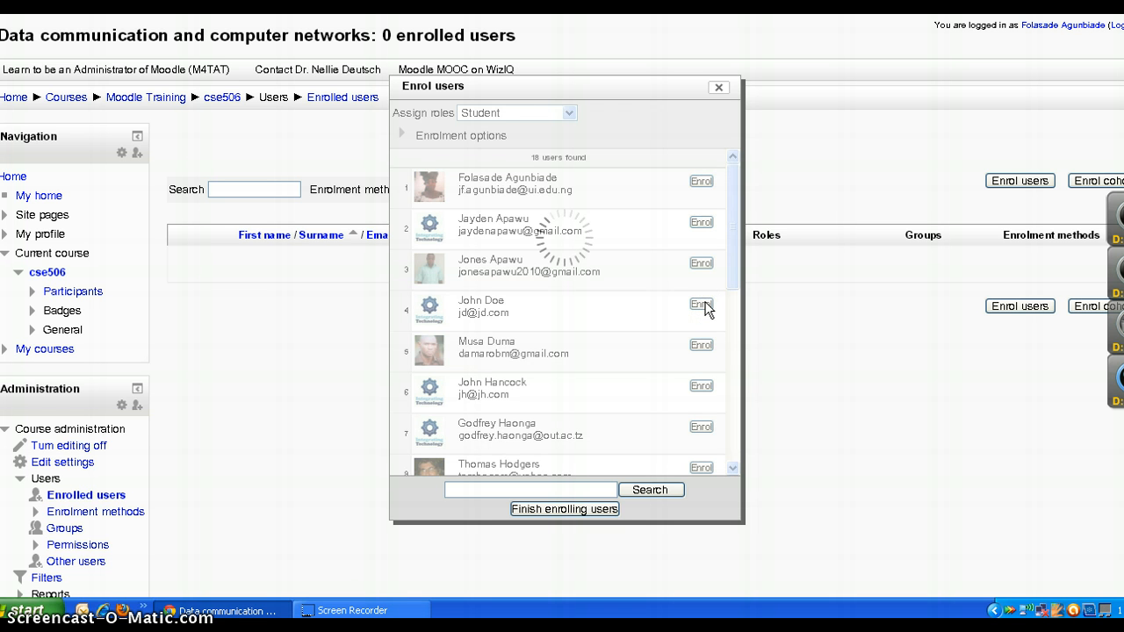
click(702, 342)
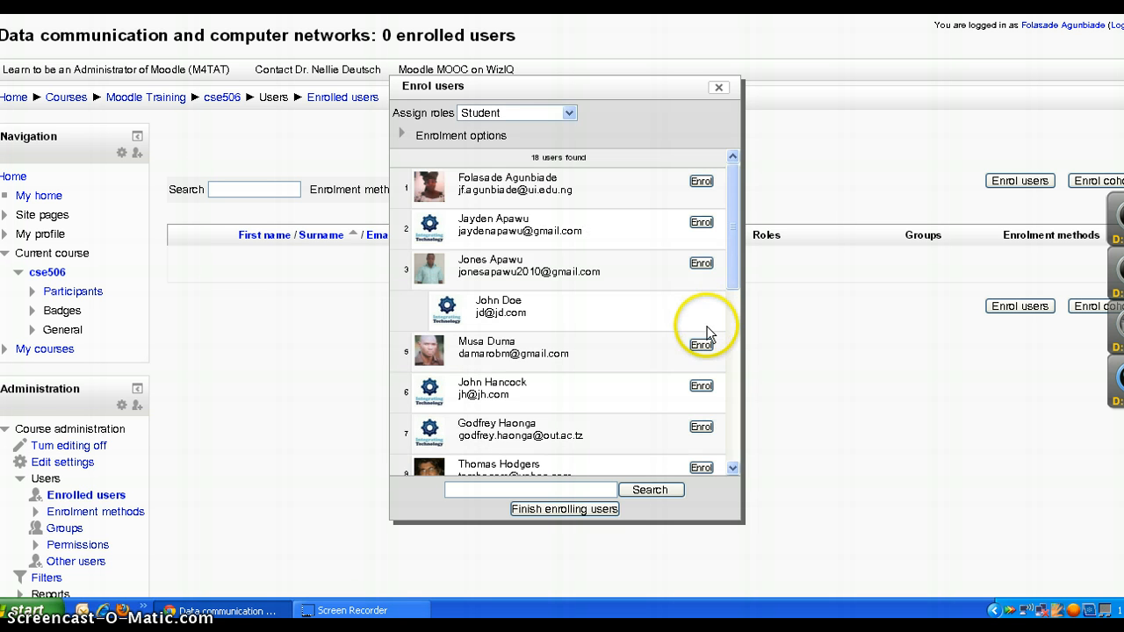
click(701, 388)
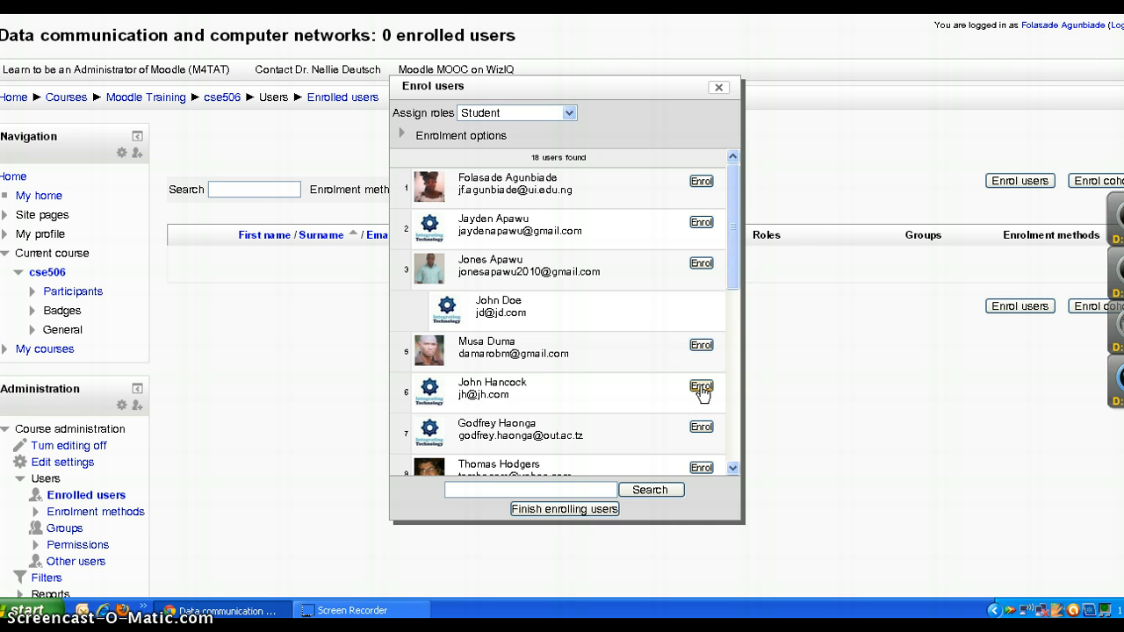
click(701, 389)
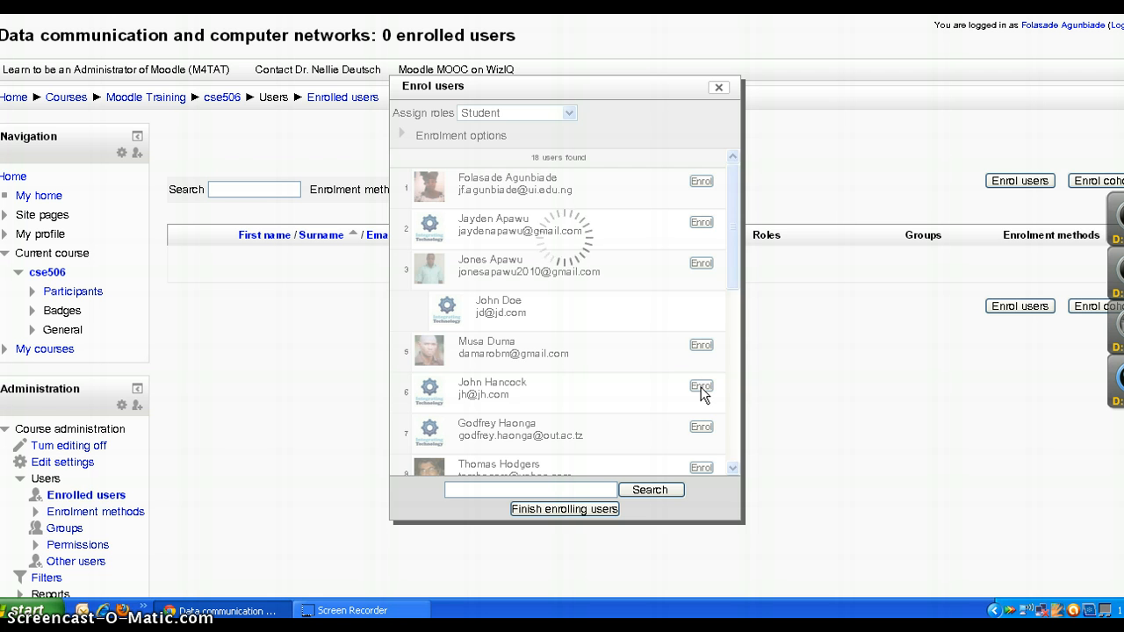
click(662, 183)
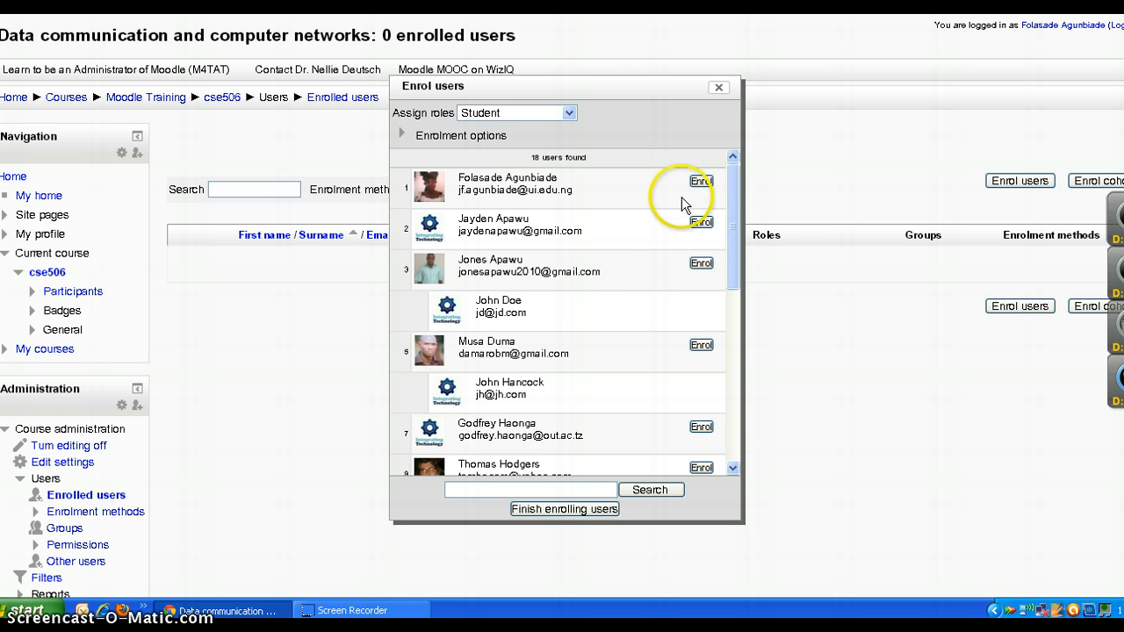
click(701, 181)
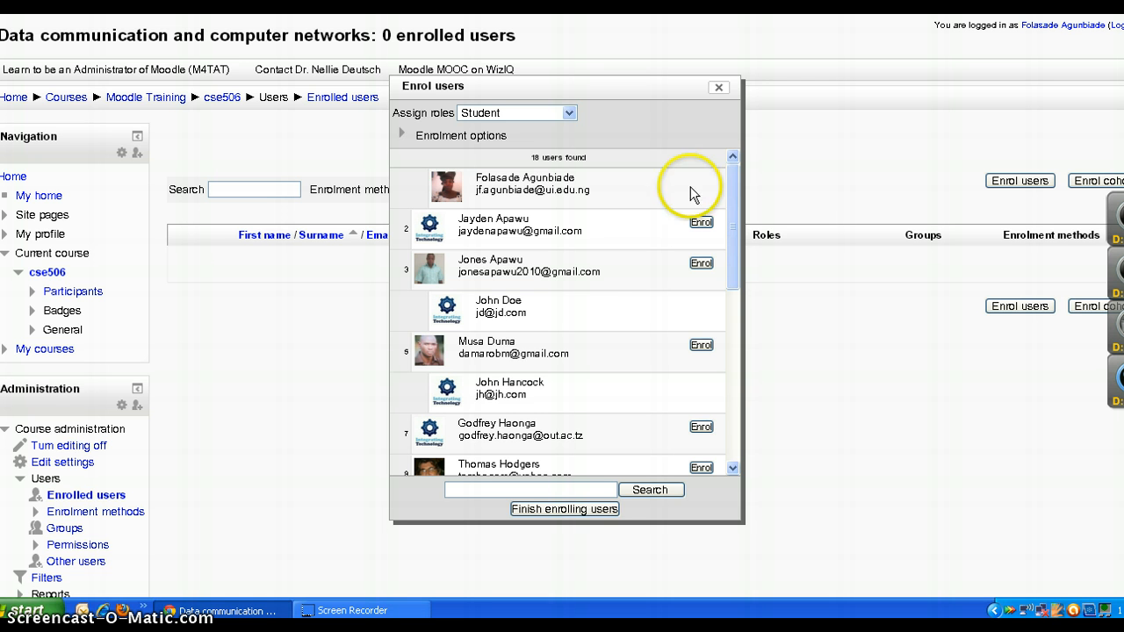
click(551, 508)
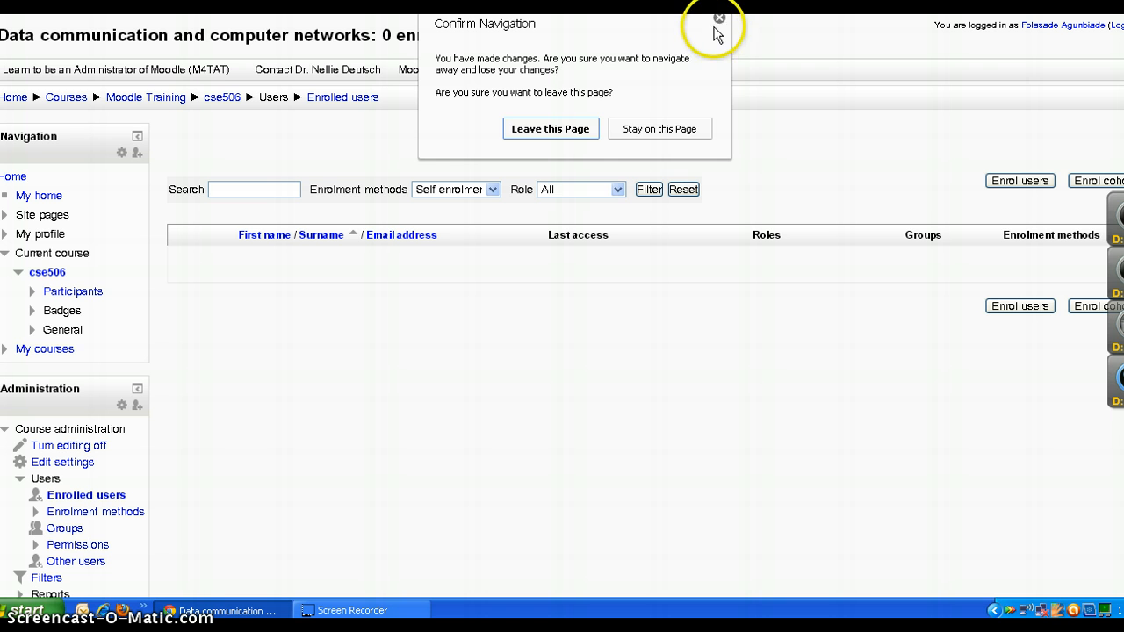
click(575, 129)
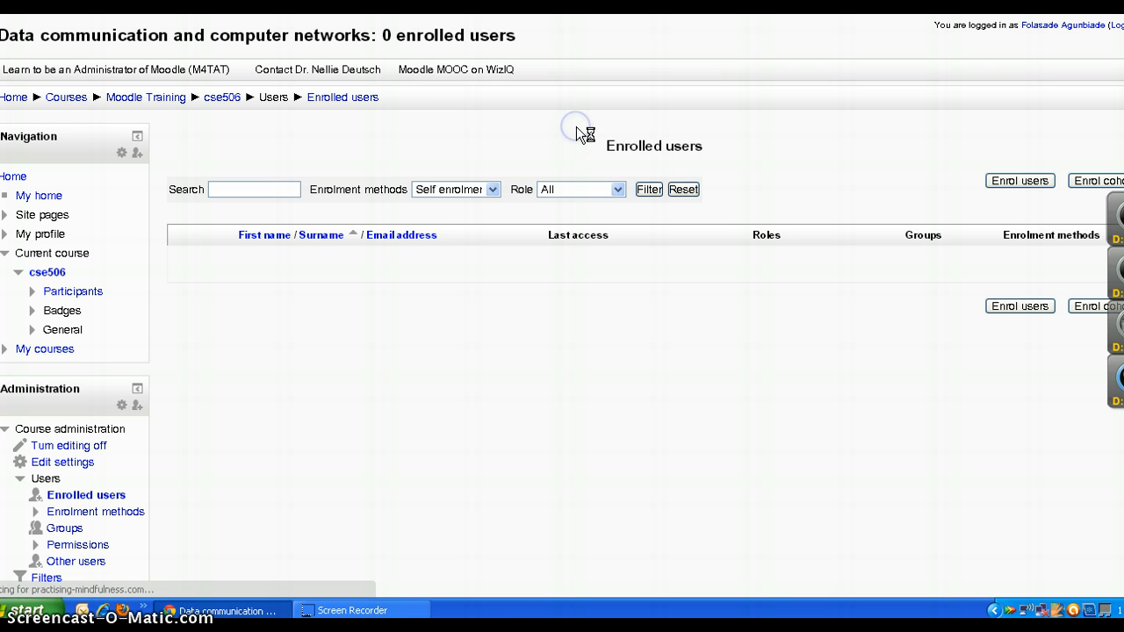